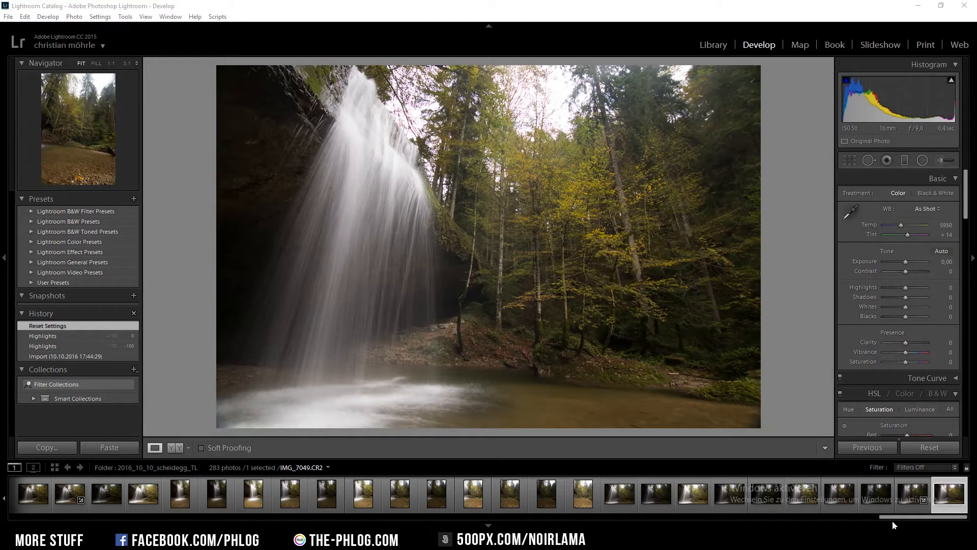
Step: Compare the bracketed waterfall exposures in the filmstrip and view the merged IMG_7060-HDR.dng
click(865, 506)
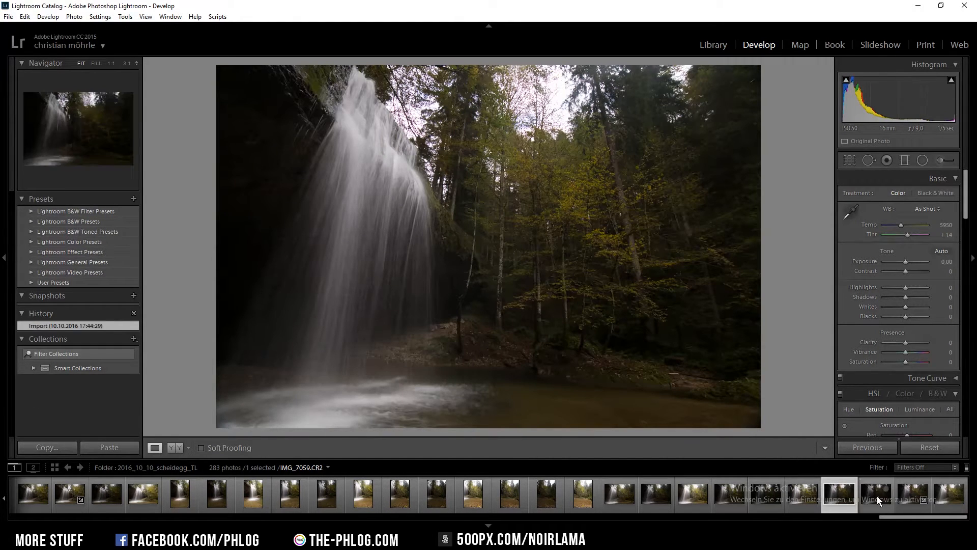
click(867, 505)
click(953, 505)
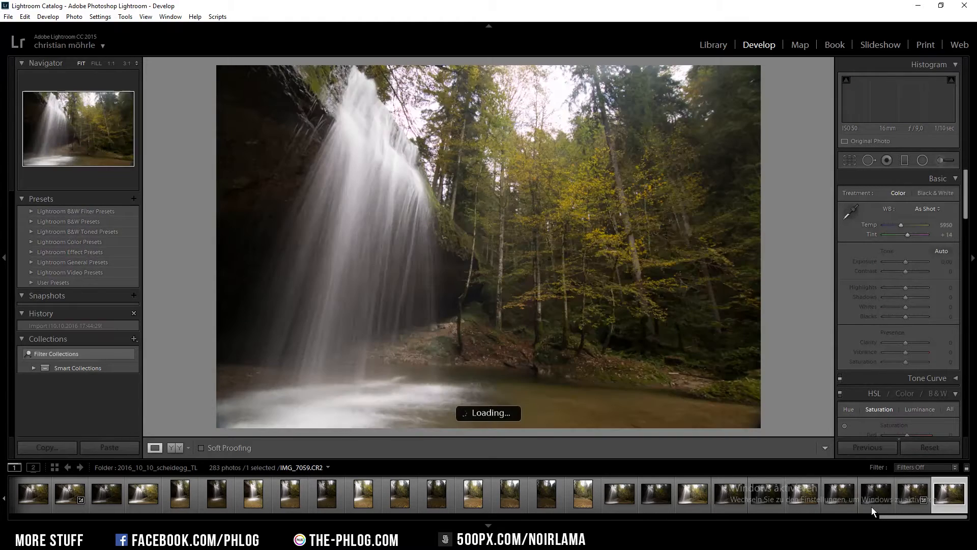
click(843, 503)
click(879, 503)
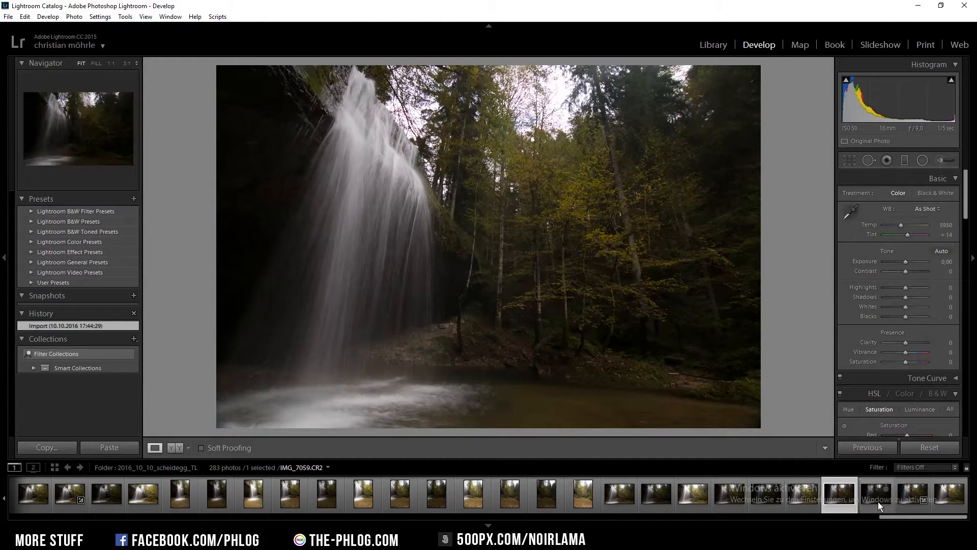
click(947, 495)
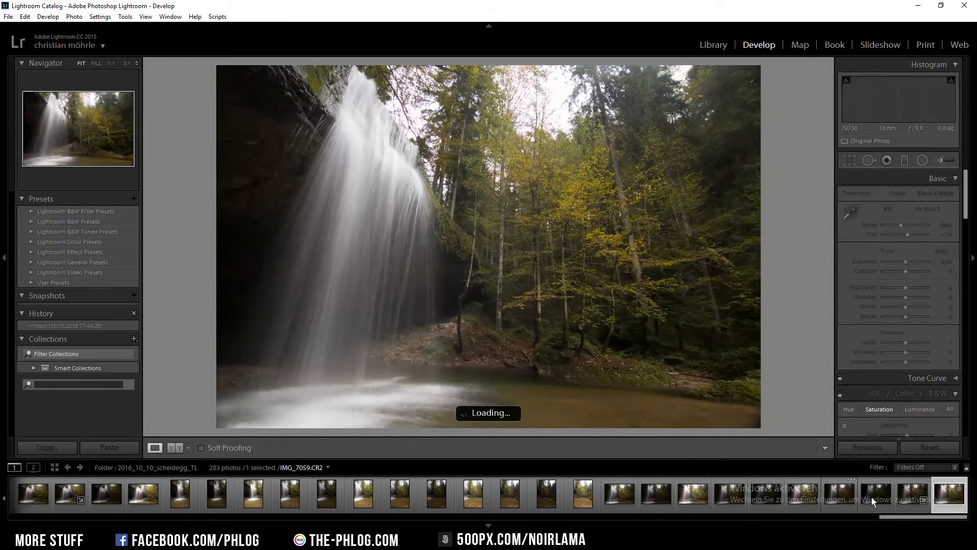
click(871, 497)
click(834, 500)
click(870, 504)
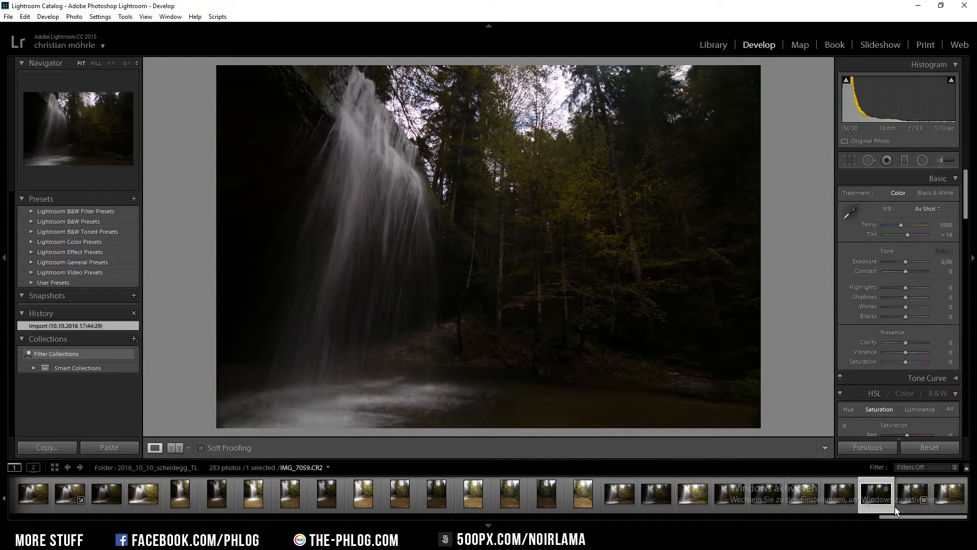
click(914, 502)
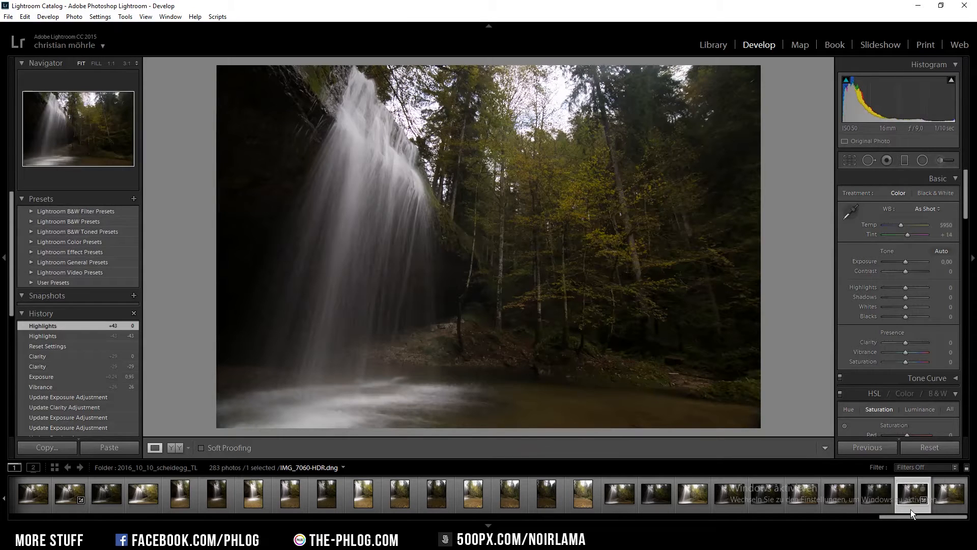
Step: Select IMG_7058, IMG_7059 and IMG_7060 together and start an HDR photo merge
key(shift+Left)
key(shift+Left)
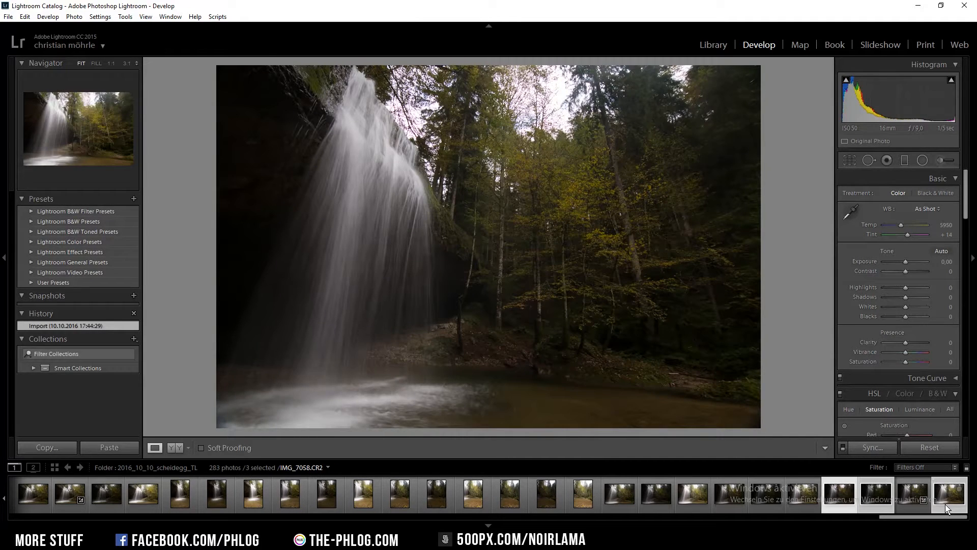
click(876, 509)
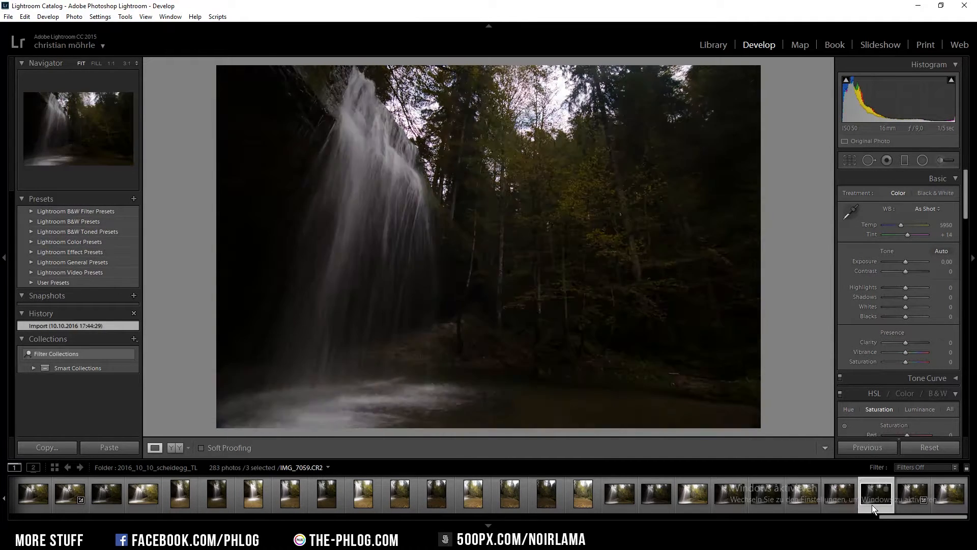
click(942, 504)
ctrl+click(874, 504)
ctrl+click(852, 506)
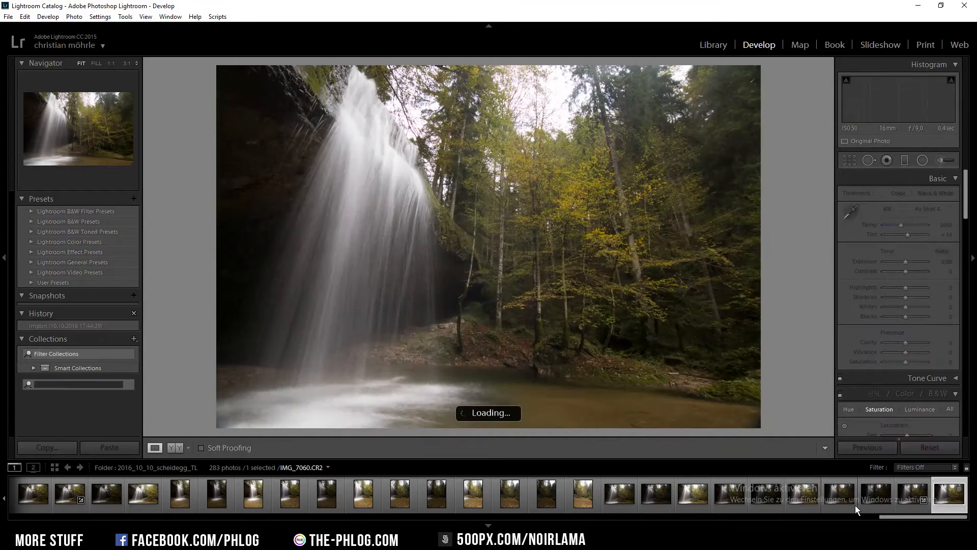
right_click(867, 504)
mouse_move(899, 285)
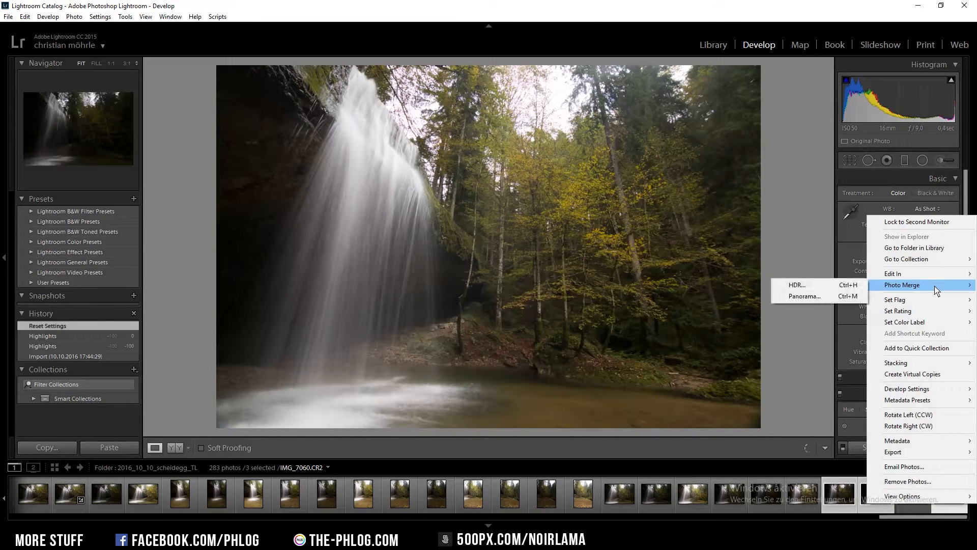
click(811, 286)
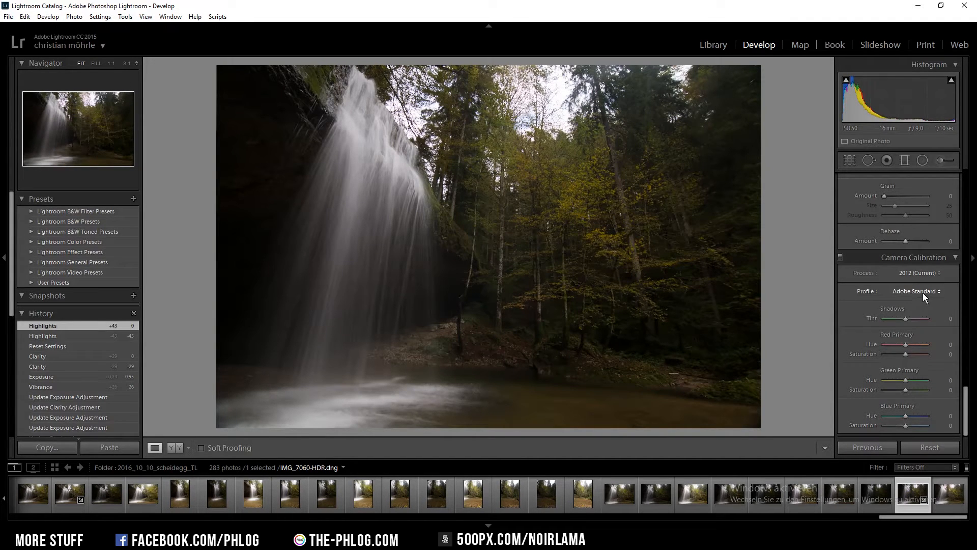
Step: Compare the Camera Landscape, Neutral, Faithful and Portrait profiles on IMG_7060-HDR.dng and choose Camera Portrait as its calibration profile
click(927, 291)
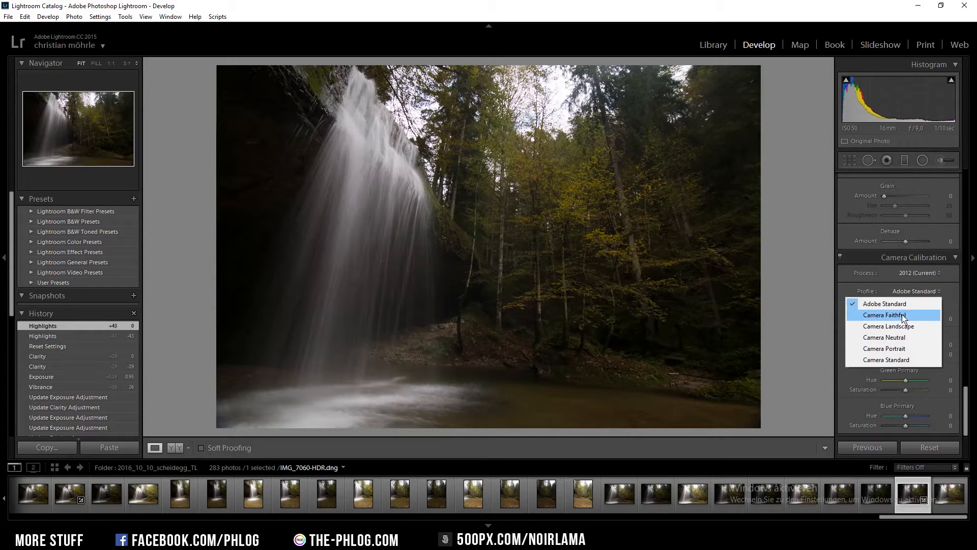
click(915, 328)
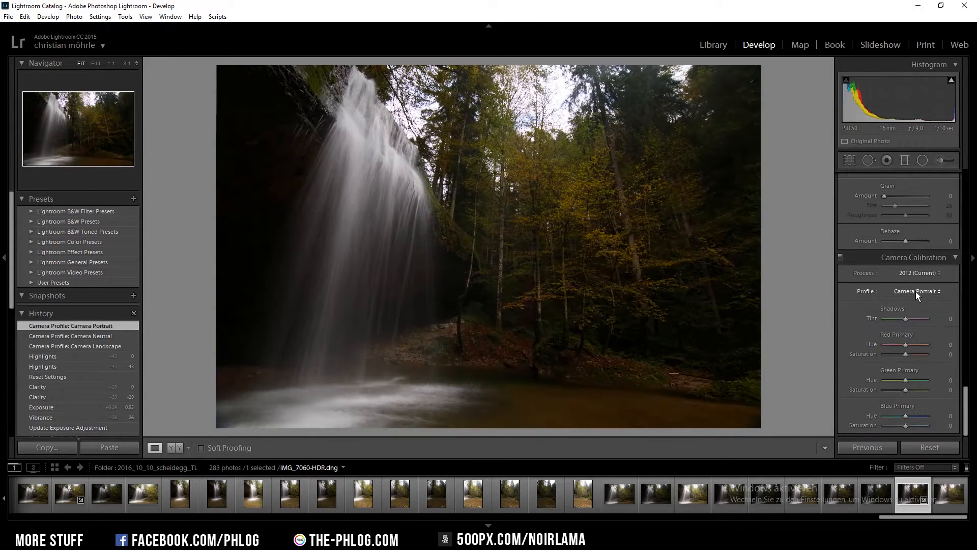
click(915, 292)
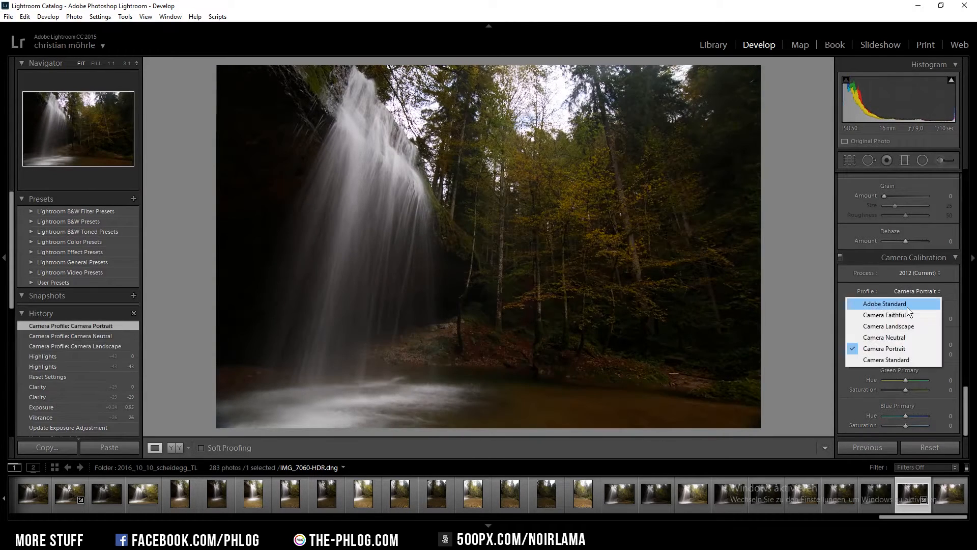
click(911, 315)
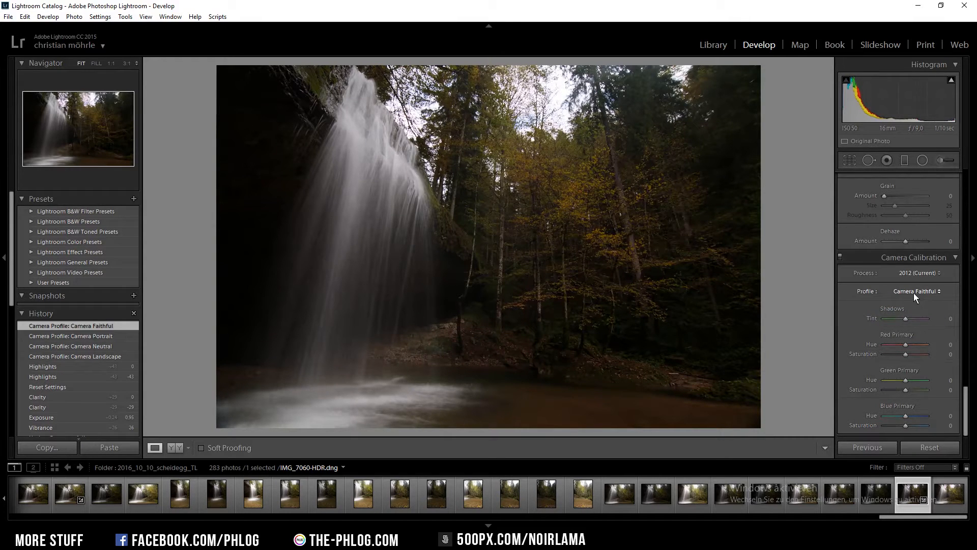
click(914, 292)
click(914, 325)
click(917, 292)
click(913, 336)
click(919, 291)
click(891, 350)
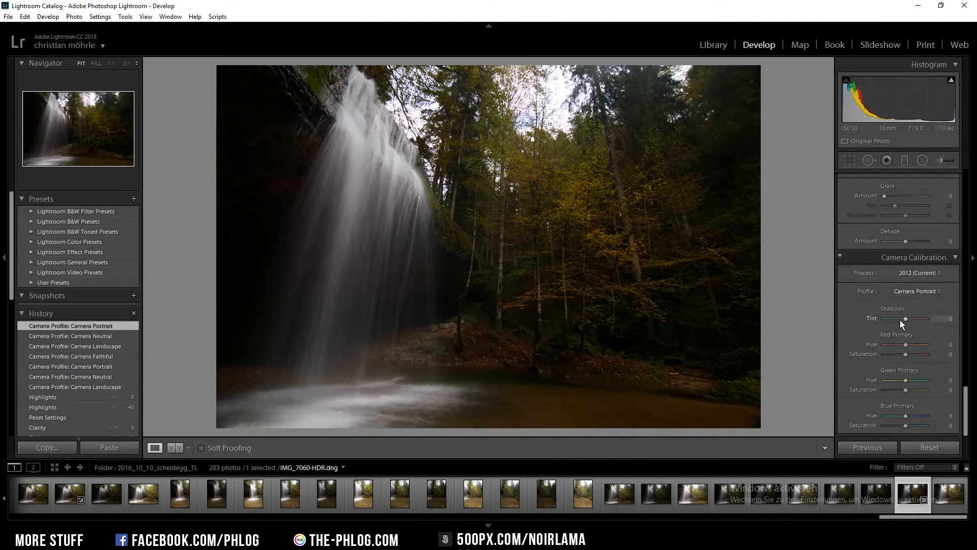
Step: Turn on chromatic aberration removal and lens profile corrections for the photo
drag(966, 403, 963, 300)
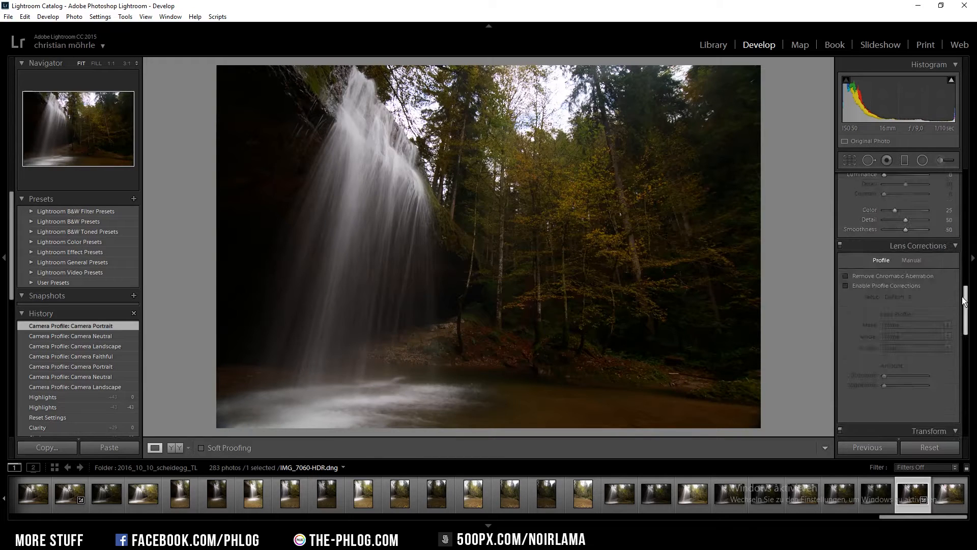
click(885, 276)
click(878, 285)
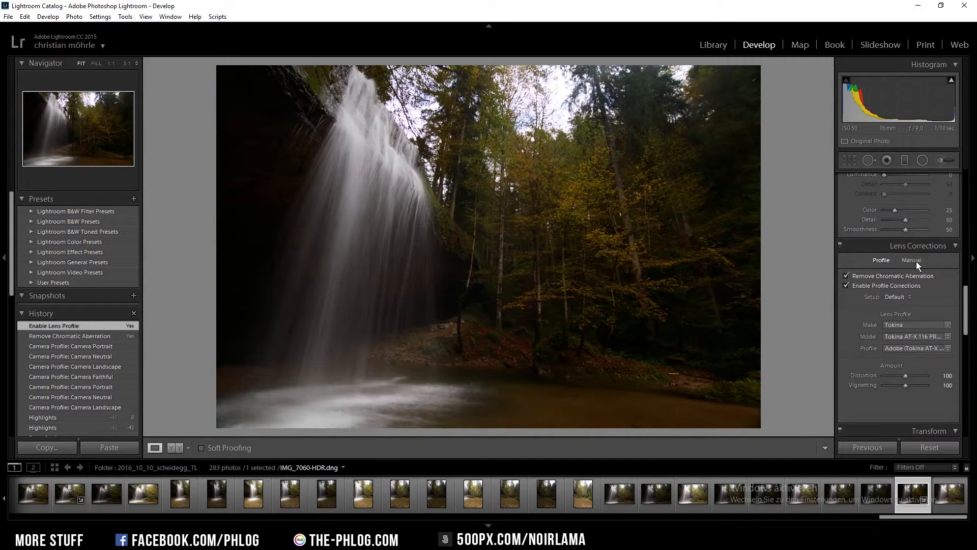
Step: Lower the photo's Highlights to -62
scroll(916, 262, up, 10)
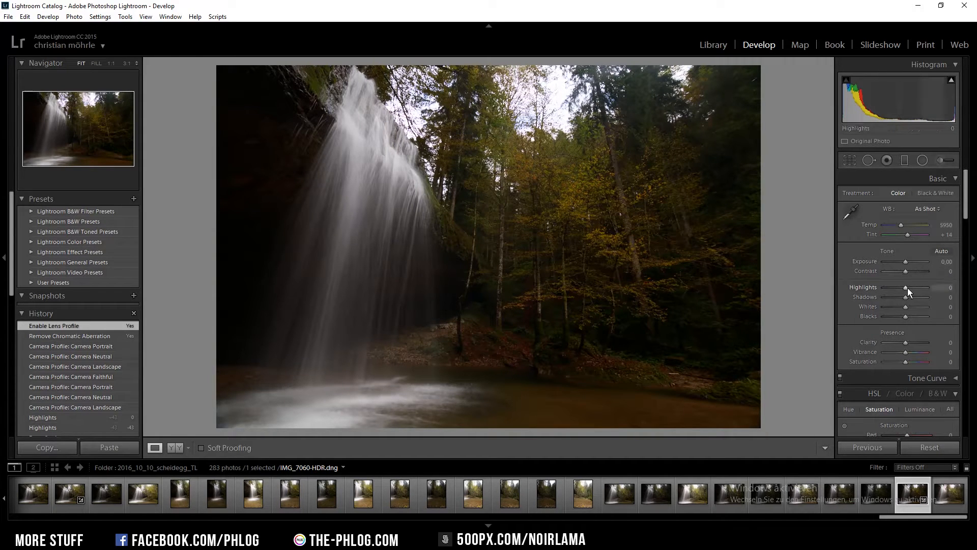
drag(904, 290, 893, 289)
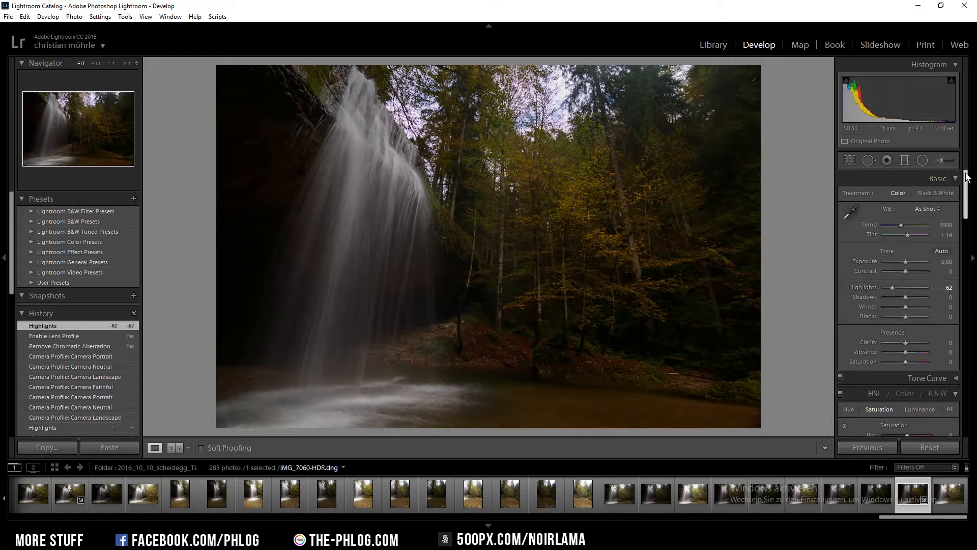
Step: Inspect the branches against the sky at 1:1 and set the purple defringe amount to 15
drag(967, 176, 968, 297)
click(918, 246)
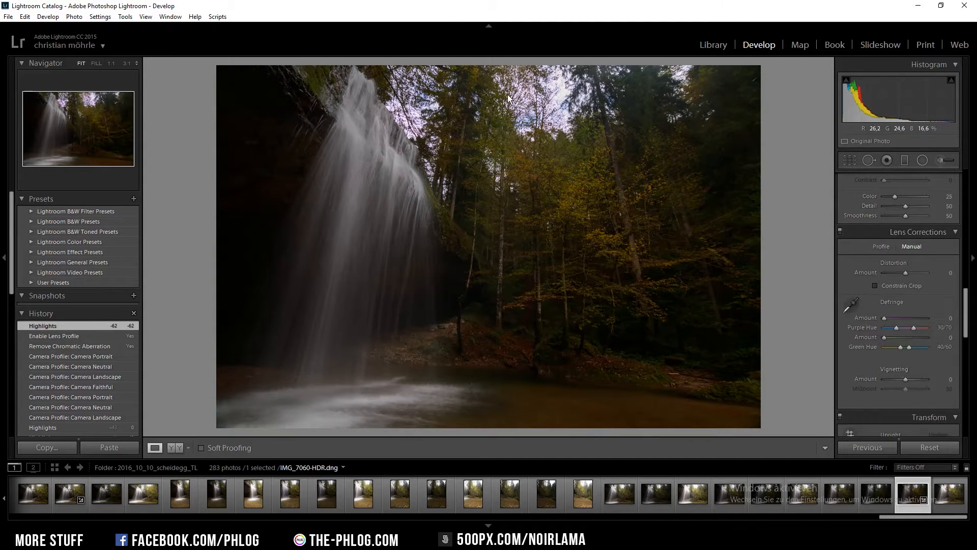
click(547, 92)
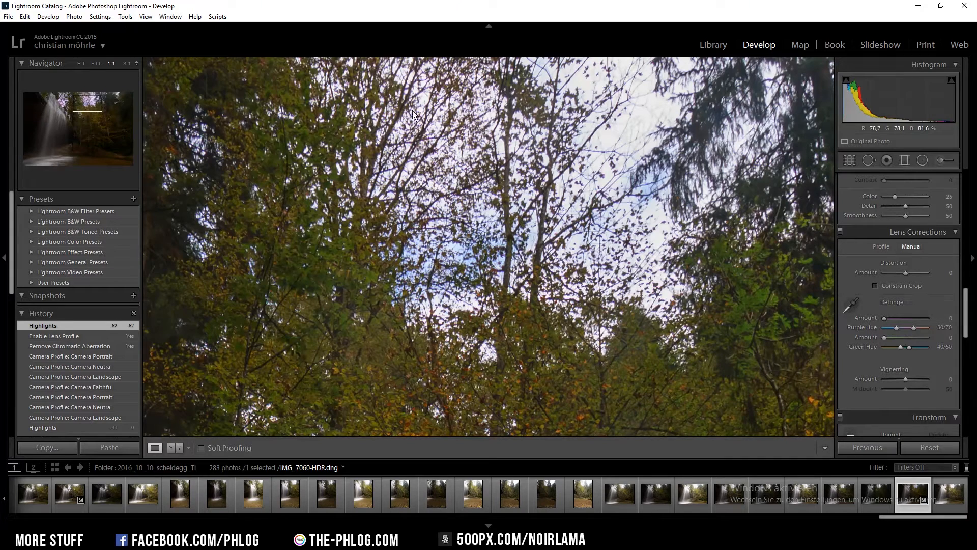
click(577, 199)
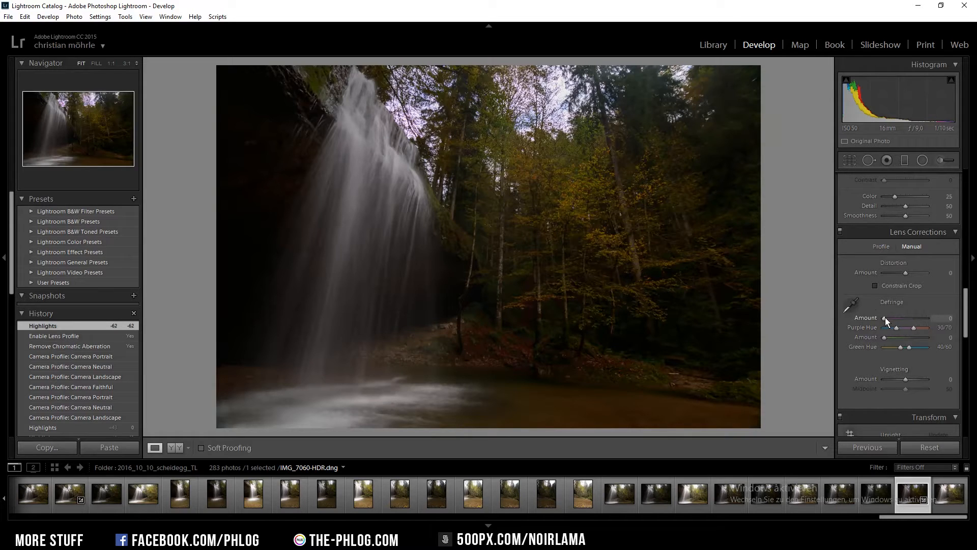
drag(898, 319, 940, 320)
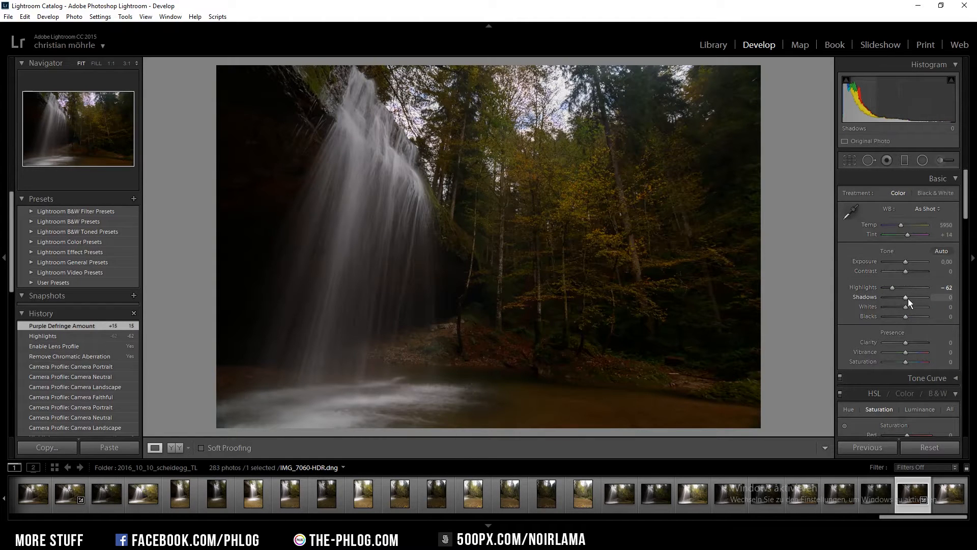
Step: Set the basic adjustments to Contrast +12, Shadows +36, Whites +10, Clarity +10 and Vibrance +7
drag(906, 297, 908, 271)
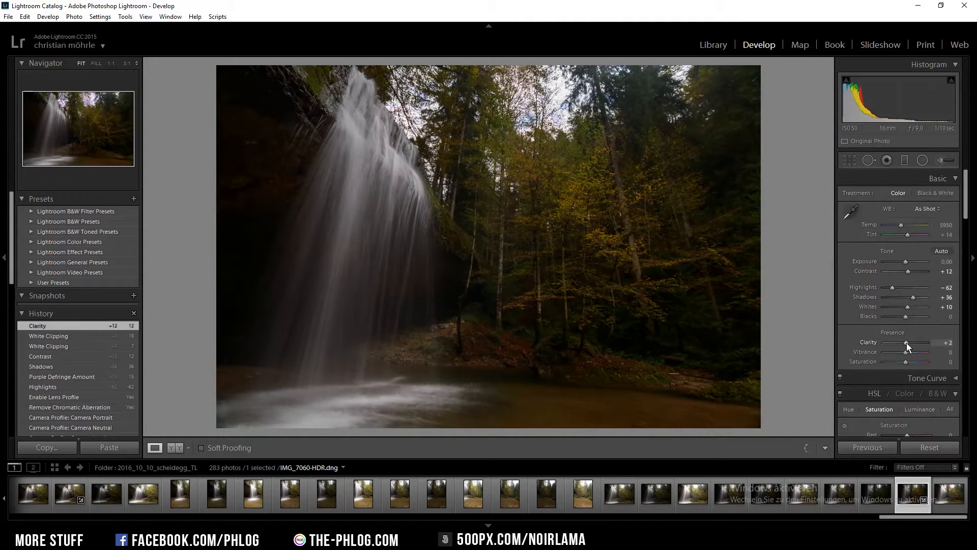
drag(906, 344, 909, 344)
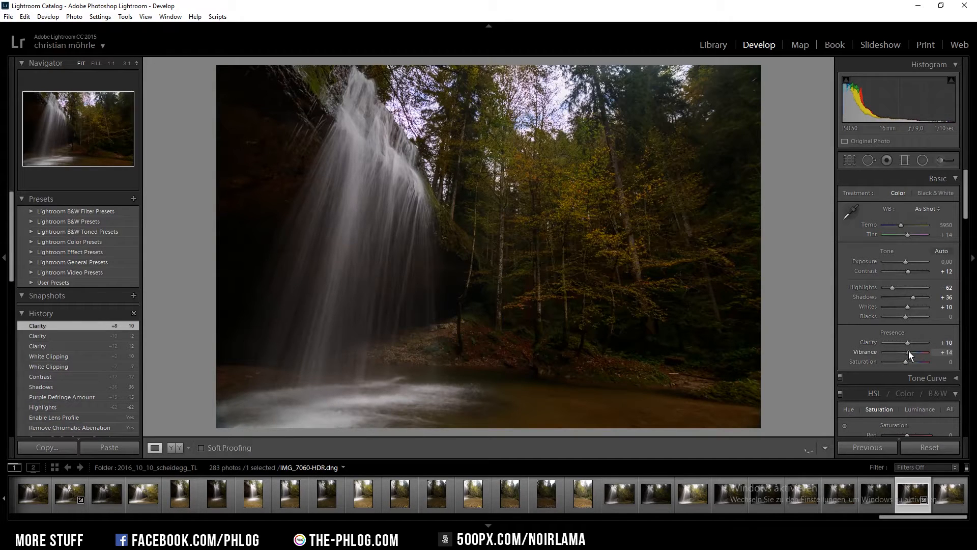
drag(910, 352, 907, 352)
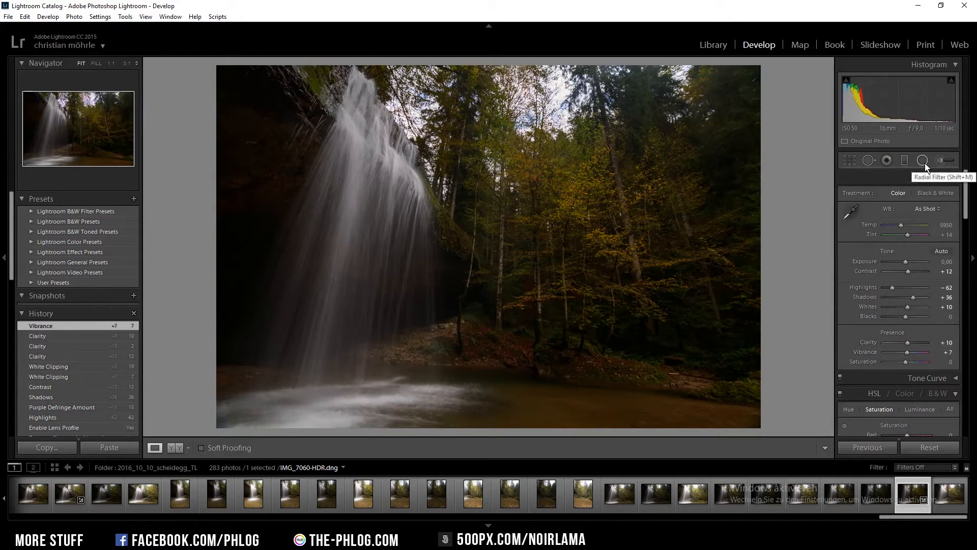
Step: Add a large radial filter and resize and position its ellipse over the waterfall and the central trees
click(923, 161)
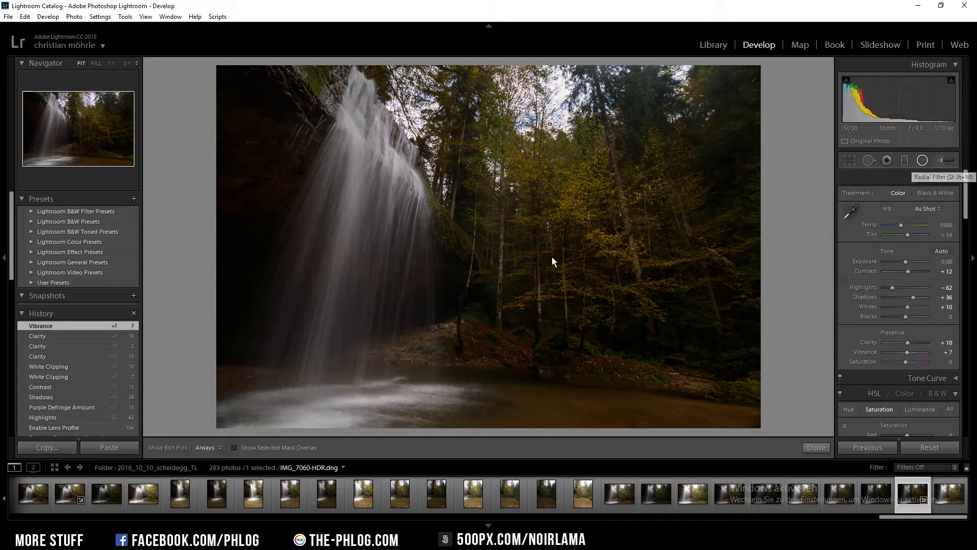
drag(380, 121, 427, 189)
drag(445, 239, 535, 367)
drag(372, 121, 444, 227)
drag(619, 228, 643, 228)
drag(447, 154, 468, 173)
drag(662, 246, 680, 245)
drag(539, 239, 536, 279)
Step: Invert the large radial filter's mask with a feather of 100 and raise its exposure, adjusting its highlights and contrast
click(872, 408)
drag(905, 400, 928, 399)
drag(904, 233, 905, 233)
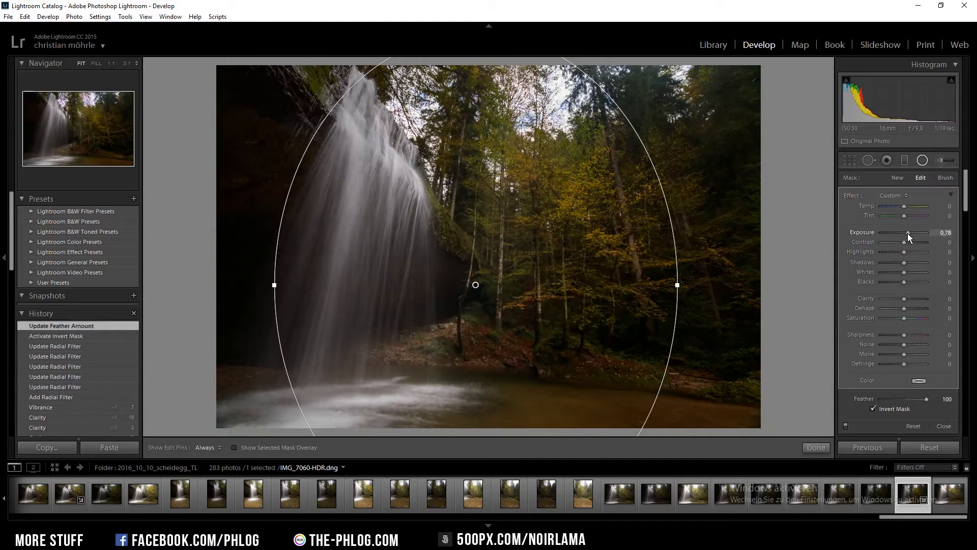
drag(909, 234, 911, 233)
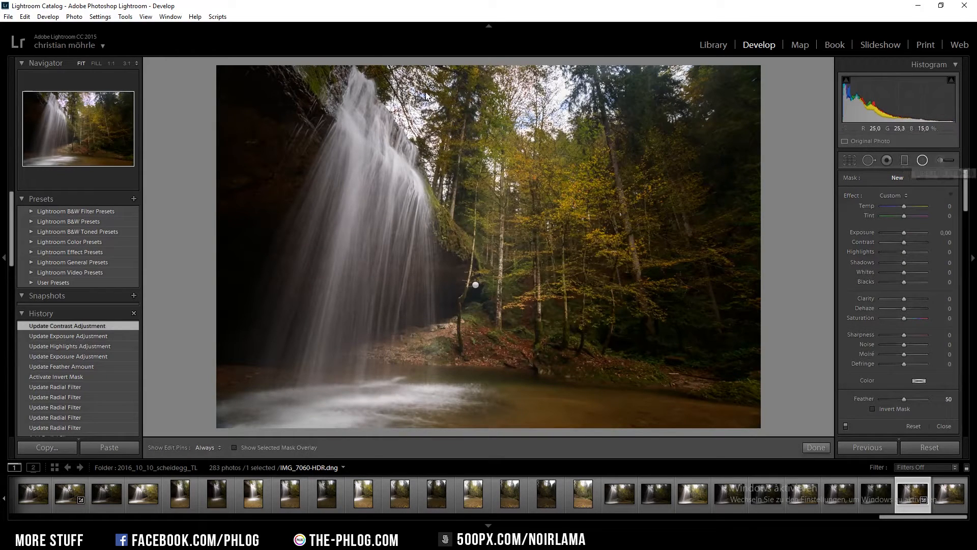
Step: Add a second radial filter over the bright sky at the photo's upper edge, with inverted mask and feather 100
mouse_move(375, 63)
mouse_down()
mouse_move(531, 107)
mouse_move(484, 87)
mouse_up()
drag(484, 151, 484, 143)
click(873, 409)
drag(904, 399, 929, 399)
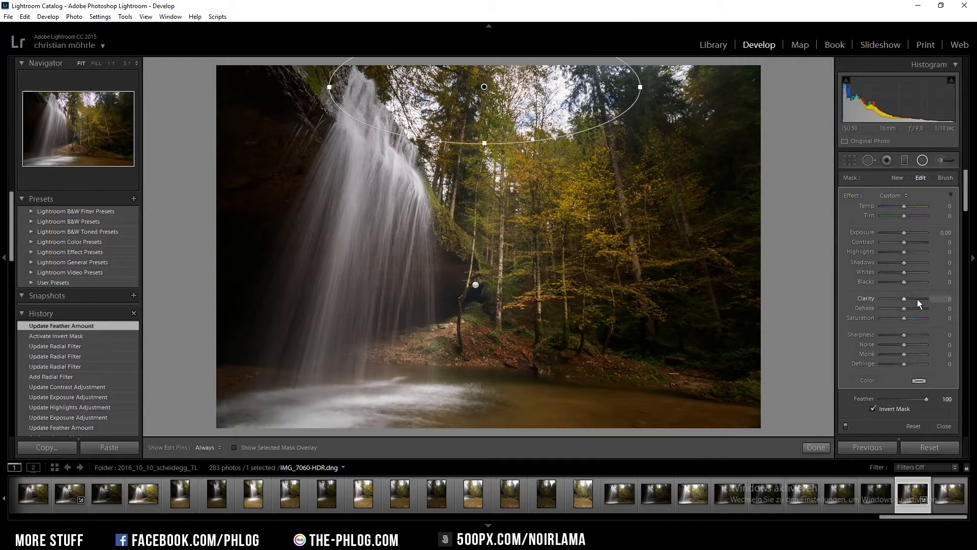
Step: Reduce clarity, highlights and slightly the exposure in the sky radial filter, and finish editing it
drag(918, 304, 896, 299)
mouse_move(904, 252)
mouse_down()
mouse_move(914, 252)
mouse_move(897, 253)
mouse_up()
drag(904, 233, 903, 233)
click(923, 160)
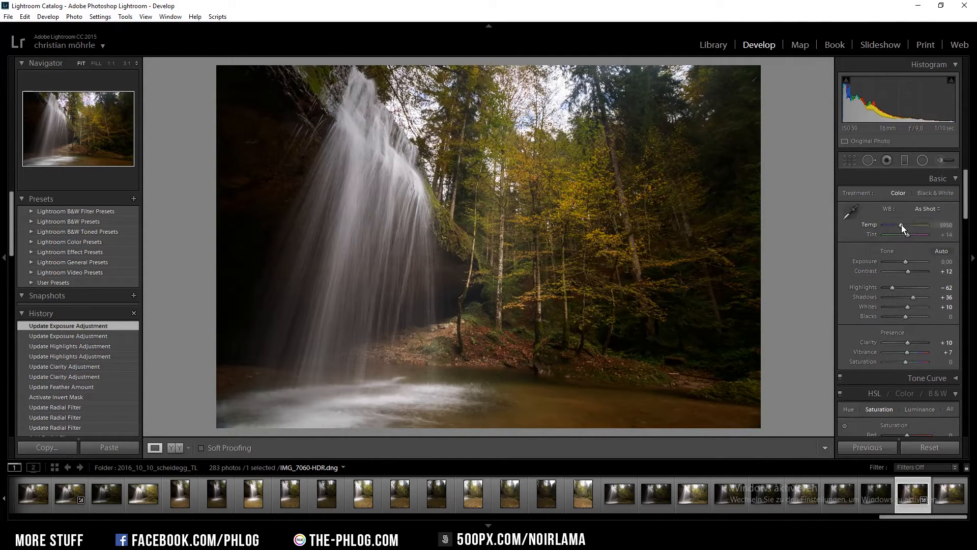
Step: Cool the white balance temperature to about 5.6K and reduce the blue saturation to -51
drag(900, 227, 896, 227)
scroll(903, 285, down, 3)
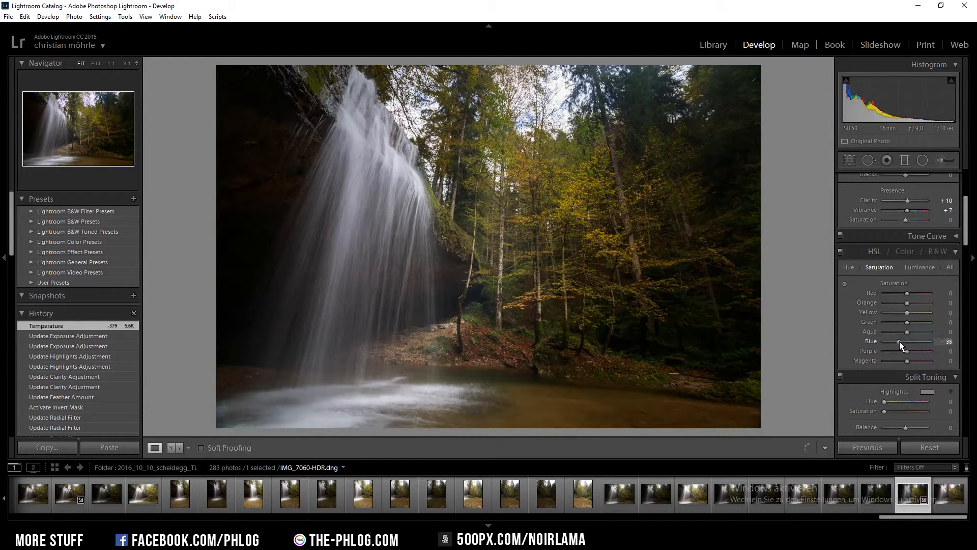
drag(896, 341, 896, 340)
Step: Raise the HSL saturation of yellow to +18 and of orange to +13
click(921, 267)
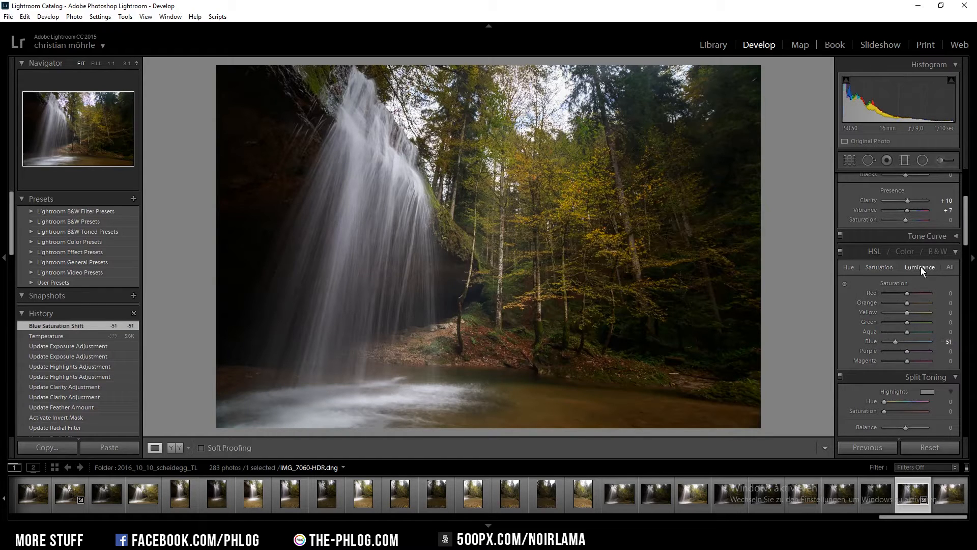
click(884, 267)
drag(910, 313, 912, 302)
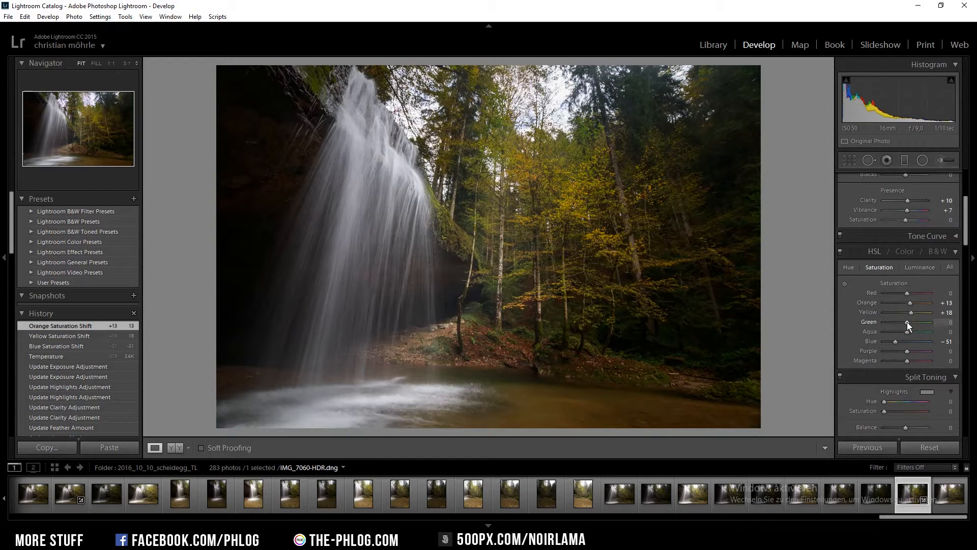
Step: Reduce the HSL saturation of green and sharpen the photo with amount 82 and masking 46
drag(906, 322, 901, 321)
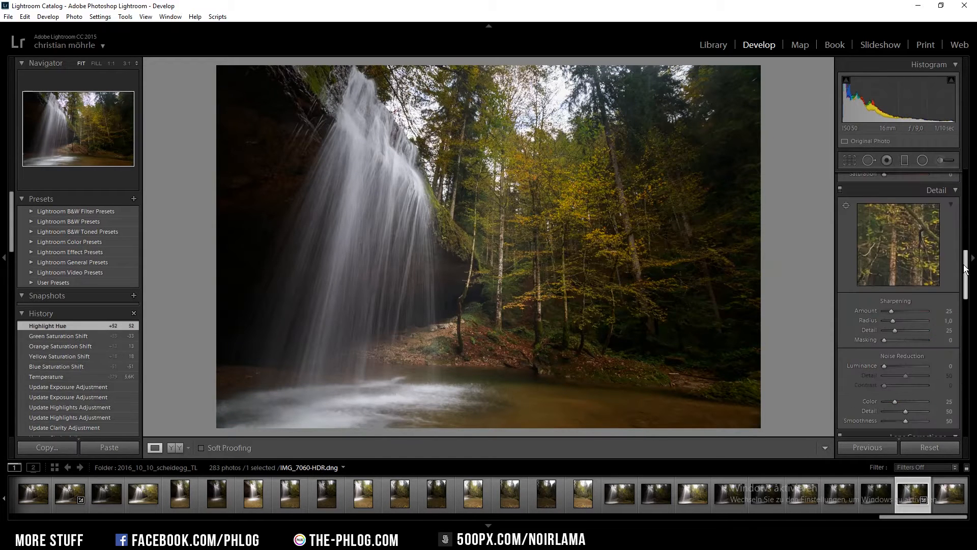
drag(965, 265, 965, 269)
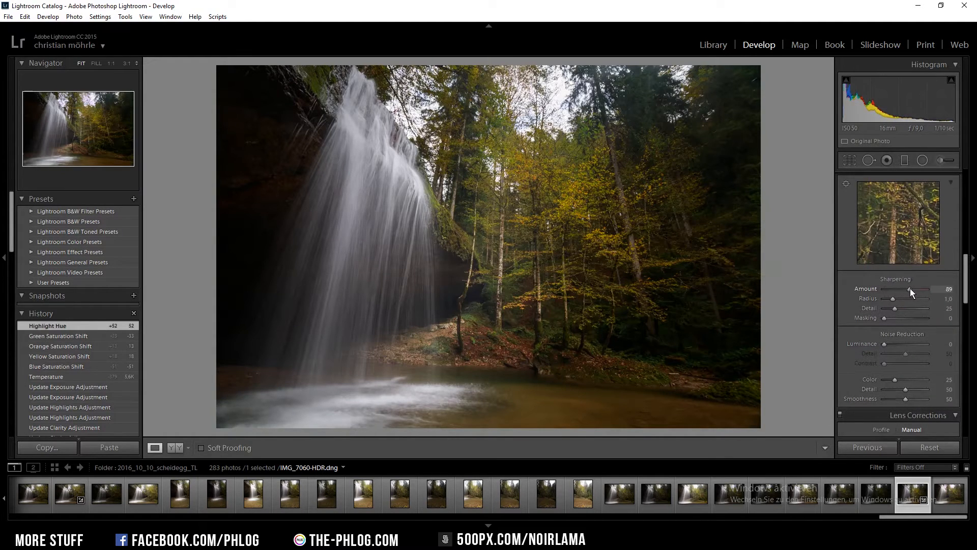
drag(909, 289, 904, 321)
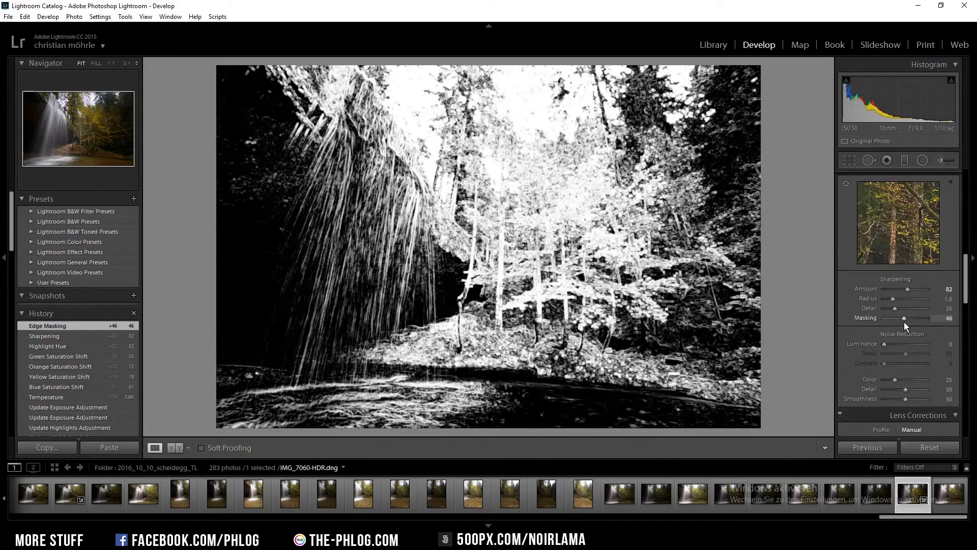
Step: Add a radial filter over the waterfall with inverted mask, feather 100 and highlights 100
scroll(911, 318, up, 5)
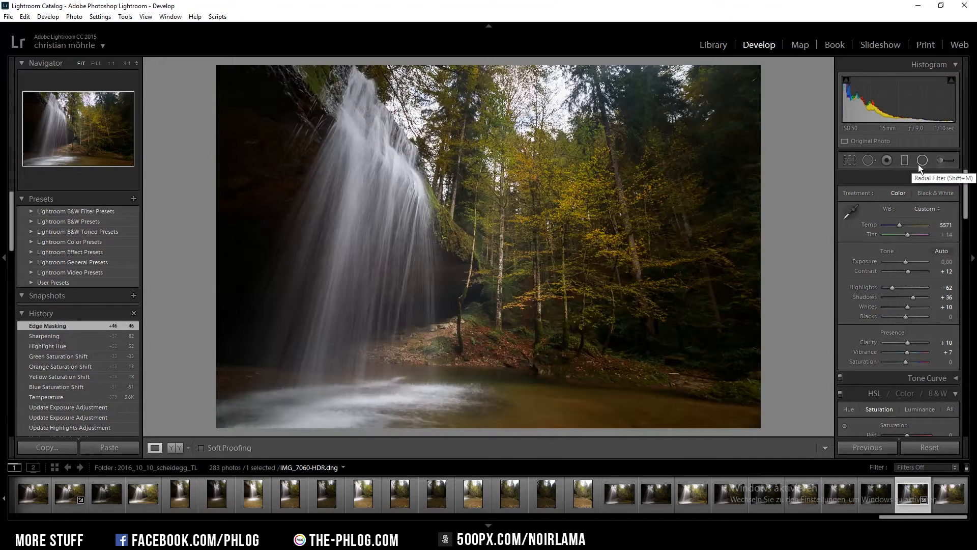
click(922, 160)
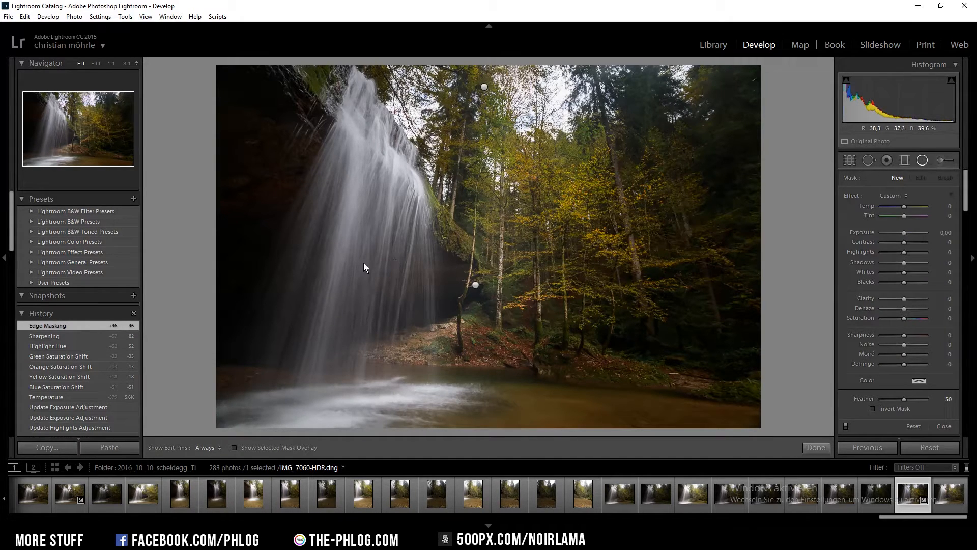
drag(353, 252, 345, 298)
drag(423, 302, 436, 310)
drag(361, 203, 372, 135)
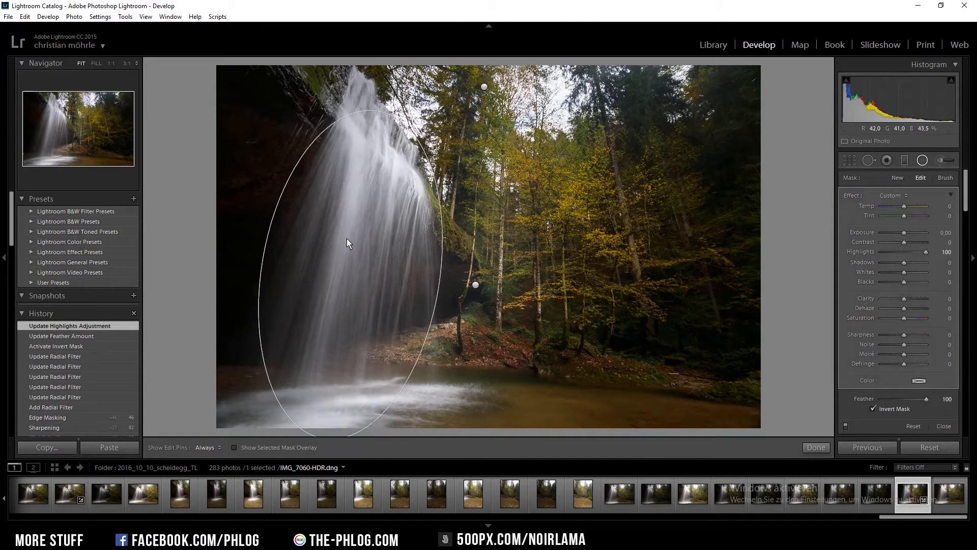
Step: Enlarge the waterfall's radial filter, raise its exposure to 0.32 and finish editing it
drag(346, 239, 467, 356)
drag(905, 233, 905, 233)
click(923, 161)
Step: Try stronger noise reduction in the waterfall's radial filter
click(924, 161)
click(353, 295)
drag(904, 345, 961, 346)
double_click(927, 345)
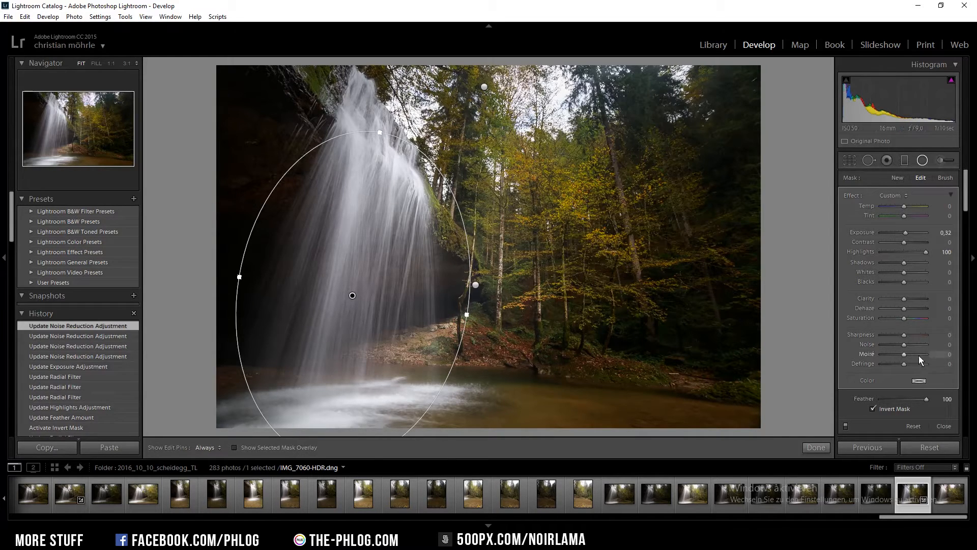
click(922, 160)
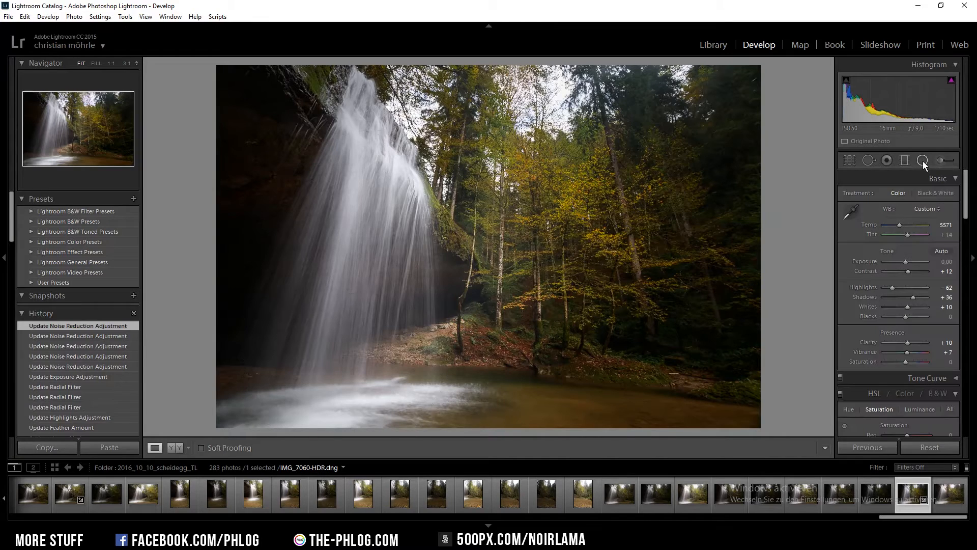
Step: Switch to Photoshop with IMG_7060-HDR.tif and add a new layer filled with 50% gray
click(9, 18)
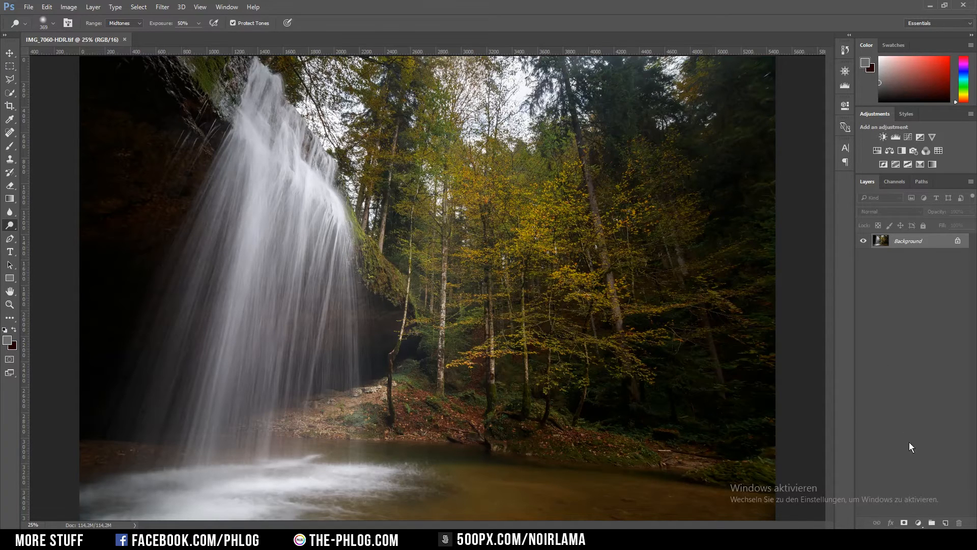
click(946, 524)
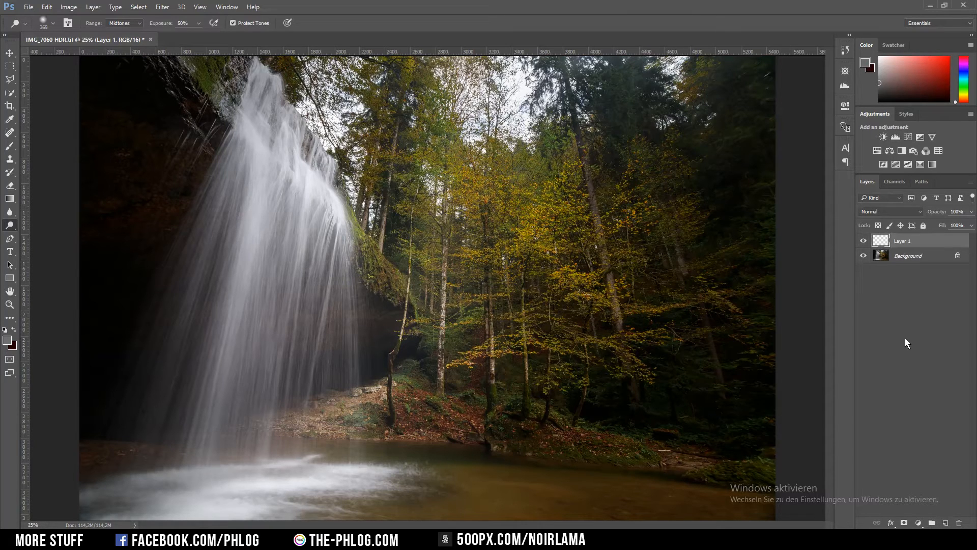
key(shift+F5)
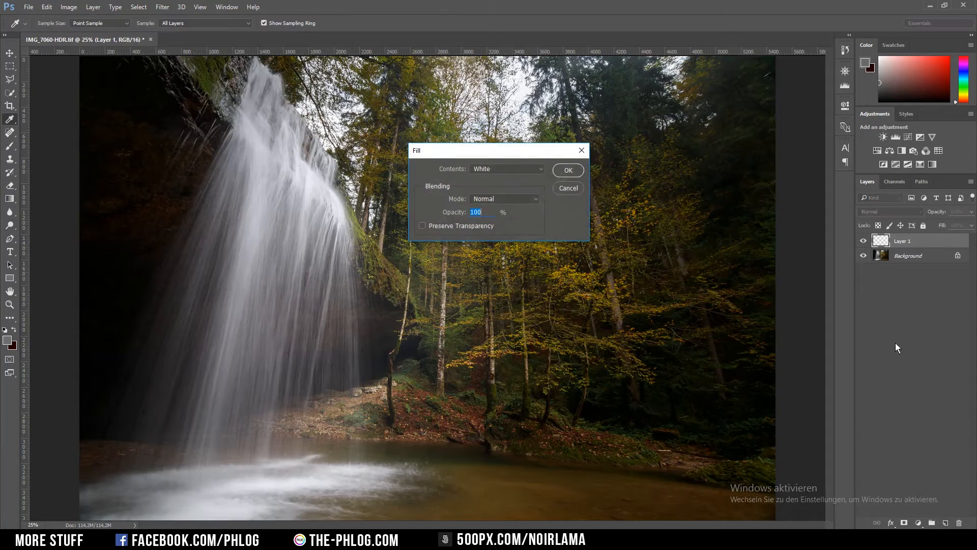
click(522, 172)
click(504, 242)
click(568, 170)
key(o)
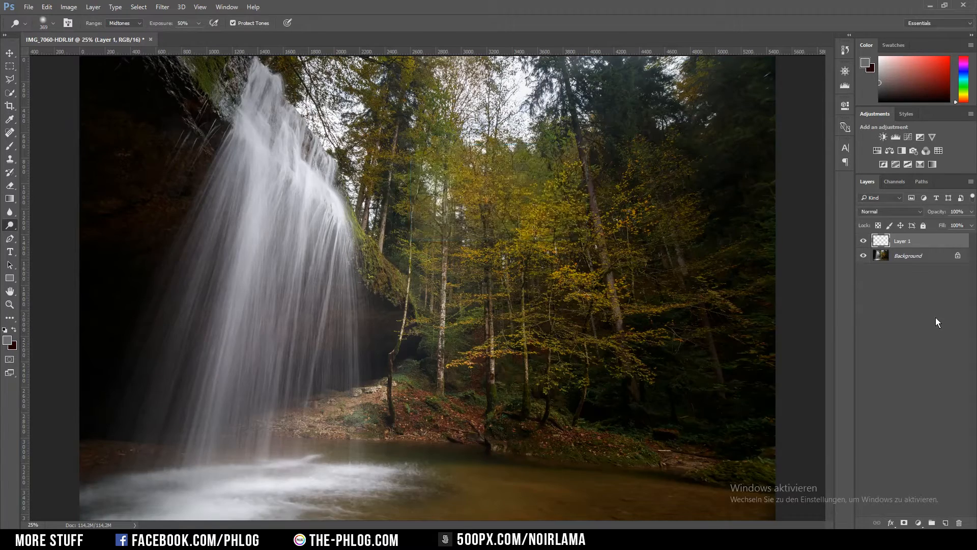
Step: Set the gray layer's blend mode to Overlay and the foreground colour to light gray b7b7b7
click(885, 210)
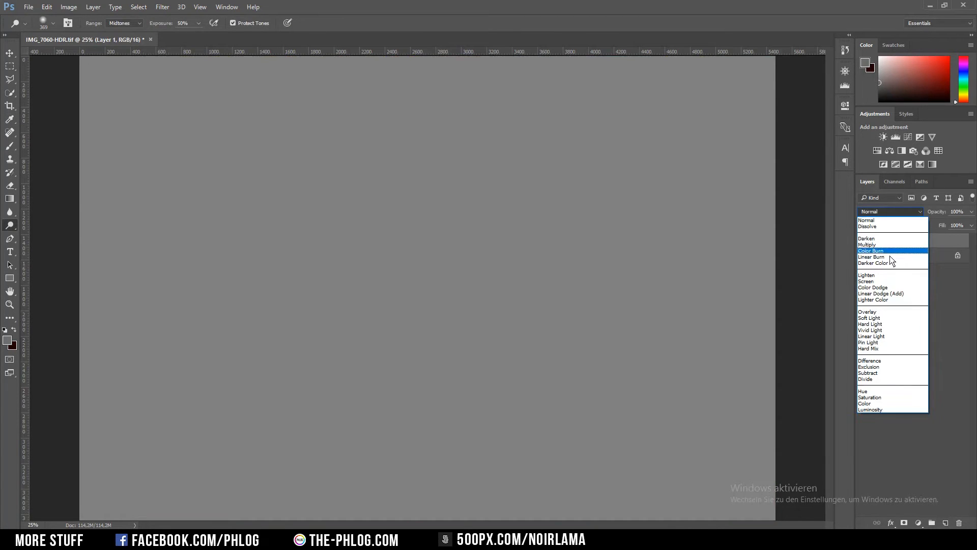
click(885, 312)
click(7, 340)
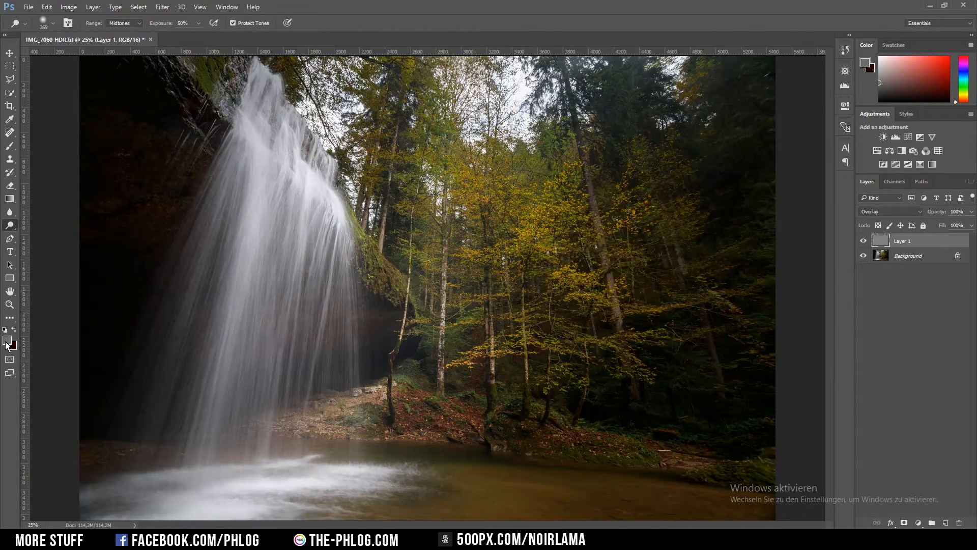
drag(542, 257, 518, 237)
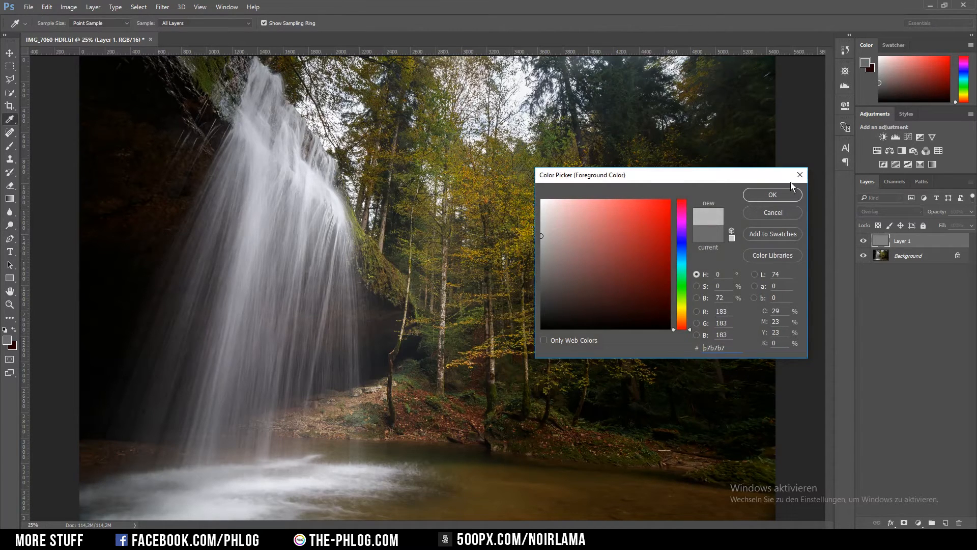
click(773, 195)
Step: Brush light gray over the waterfall on the Overlay layer and reduce the layer's opacity to 60%
drag(250, 272, 256, 273)
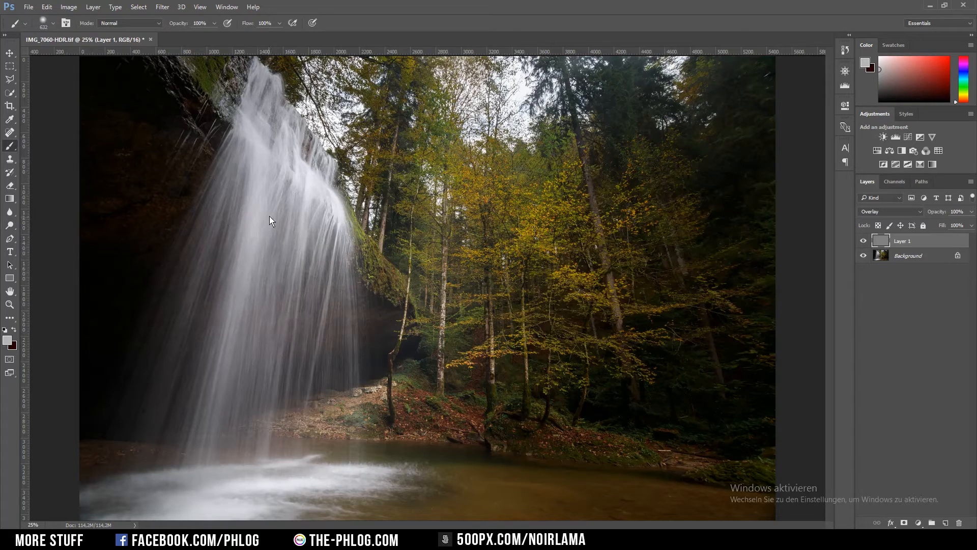
mouse_move(239, 192)
mouse_down()
mouse_move(225, 221)
mouse_move(319, 505)
mouse_move(272, 109)
mouse_move(326, 163)
mouse_up()
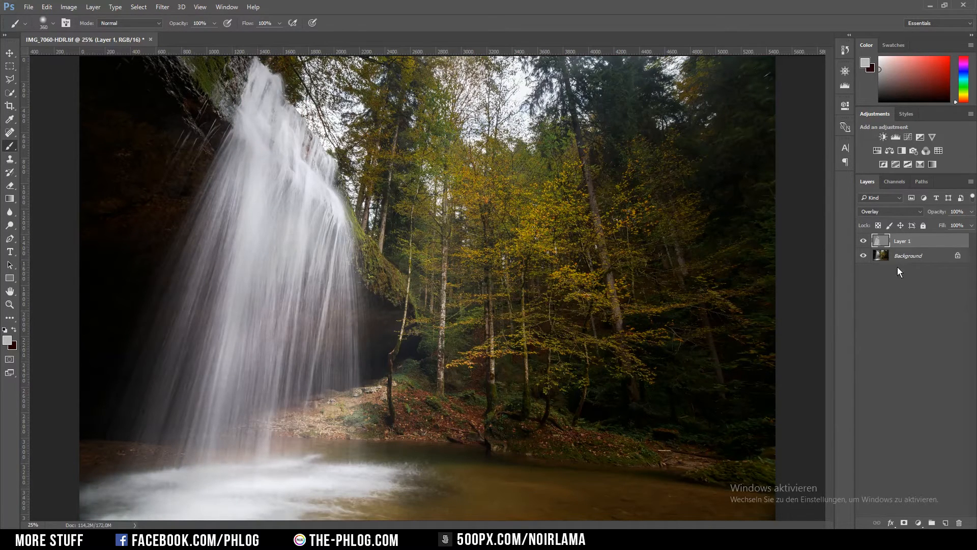
click(971, 212)
click(952, 222)
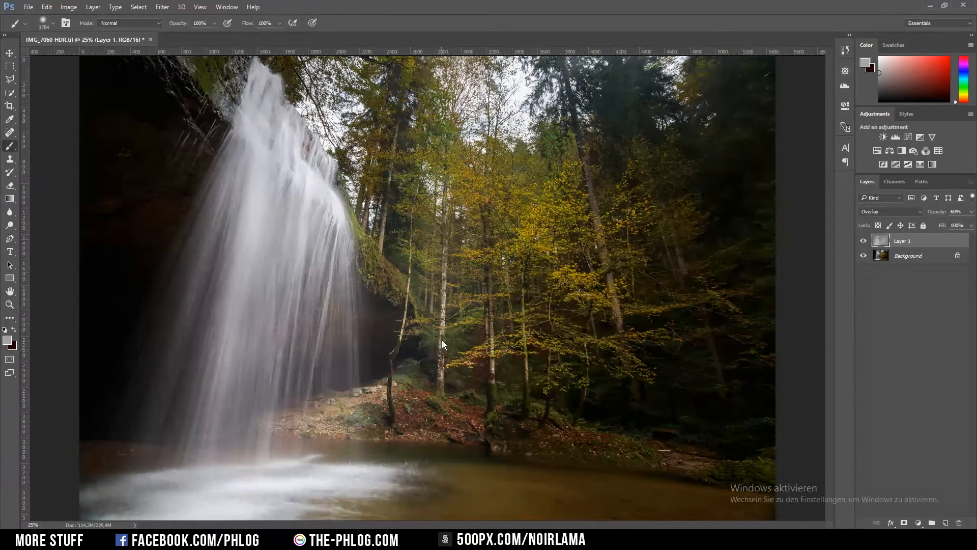
Step: Merge the Overlay layer with the Background layer
shift+click(911, 259)
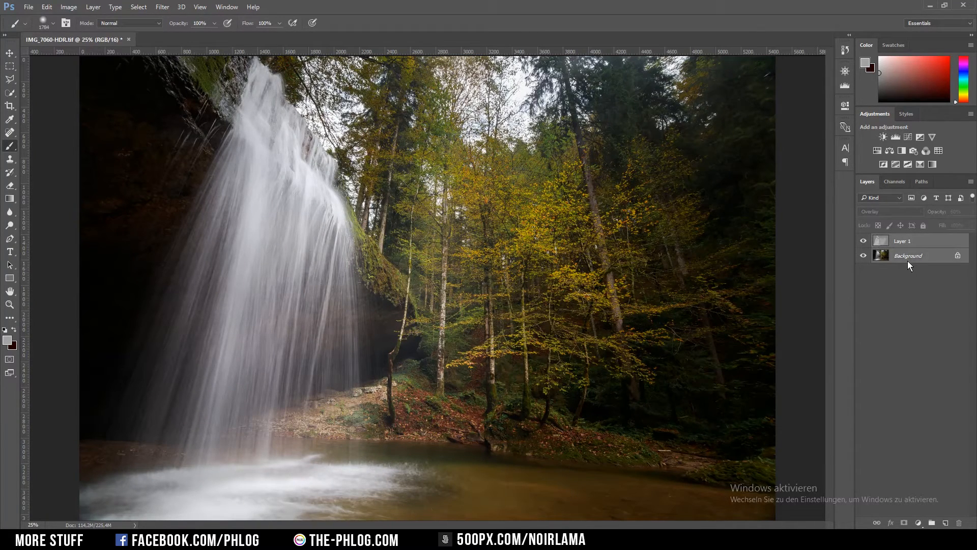
key(ctrl+e)
Step: Apply the Indian Summer filter of Color Efex Pro 4 to the photo with method 4
click(162, 7)
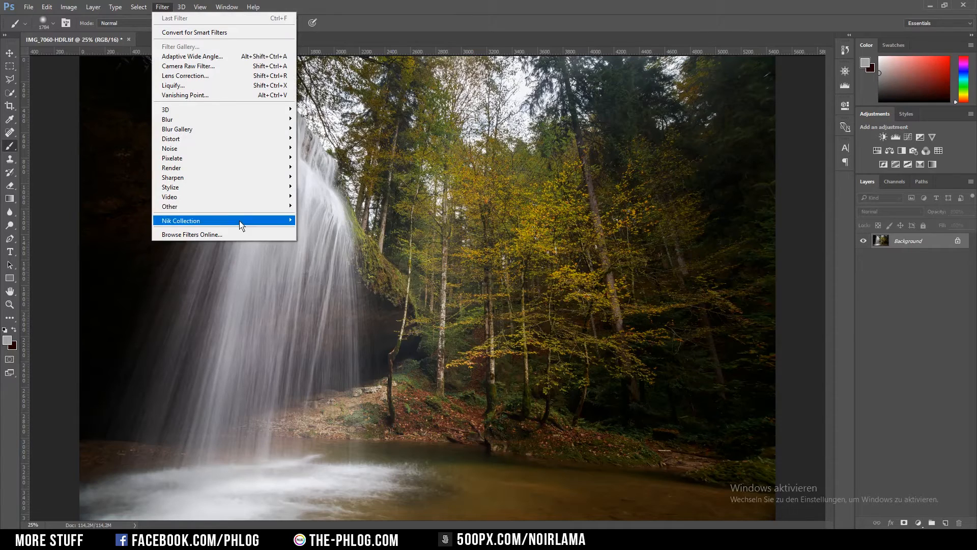
mouse_move(241, 226)
click(327, 233)
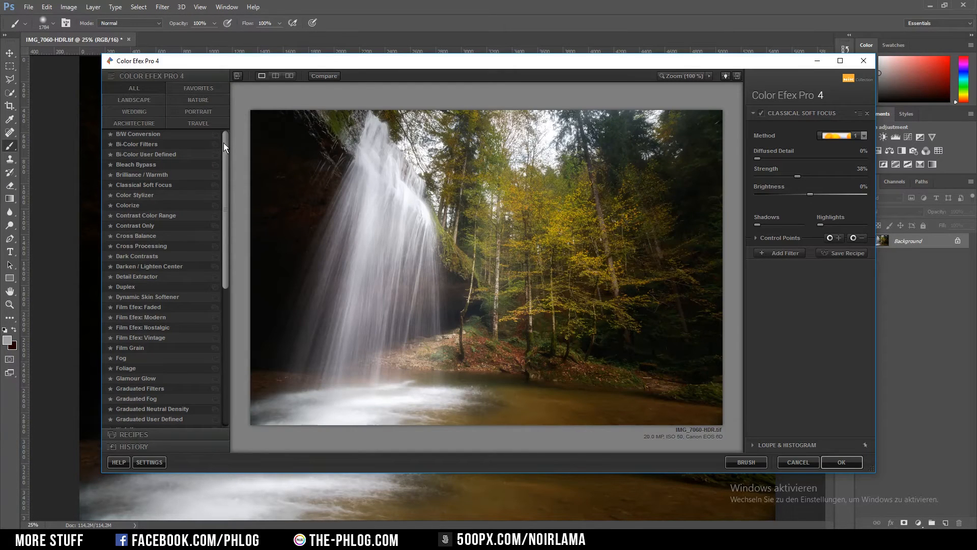
drag(225, 143, 230, 228)
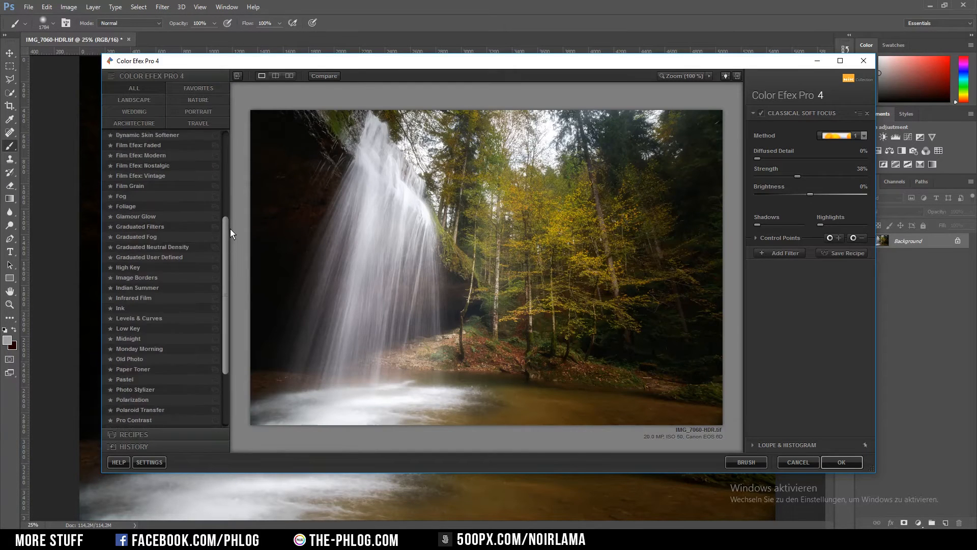
click(175, 286)
click(831, 134)
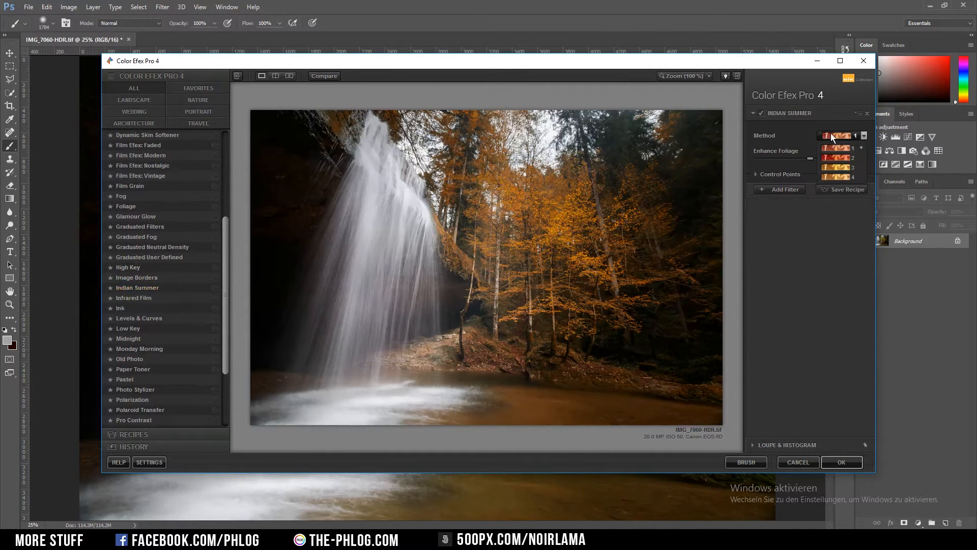
click(842, 177)
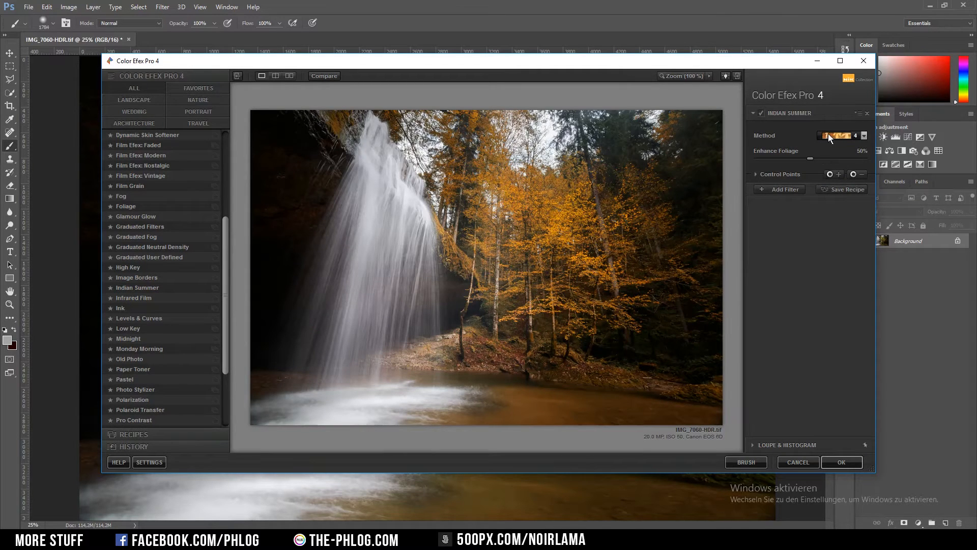
click(856, 461)
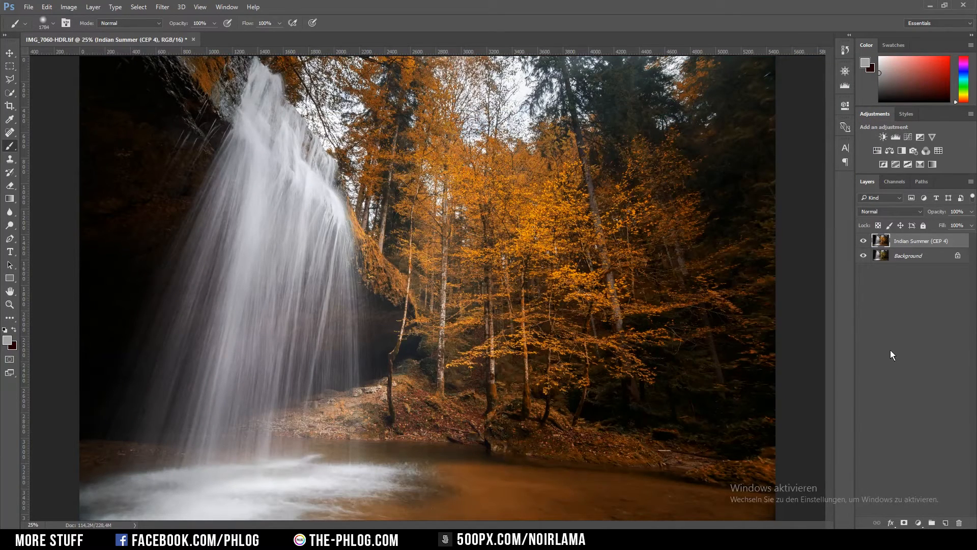
Step: Add a mask to the Indian Summer layer and paint black over the pool, forest floor, waterfall and mossy cliff
drag(622, 449, 556, 442)
click(905, 523)
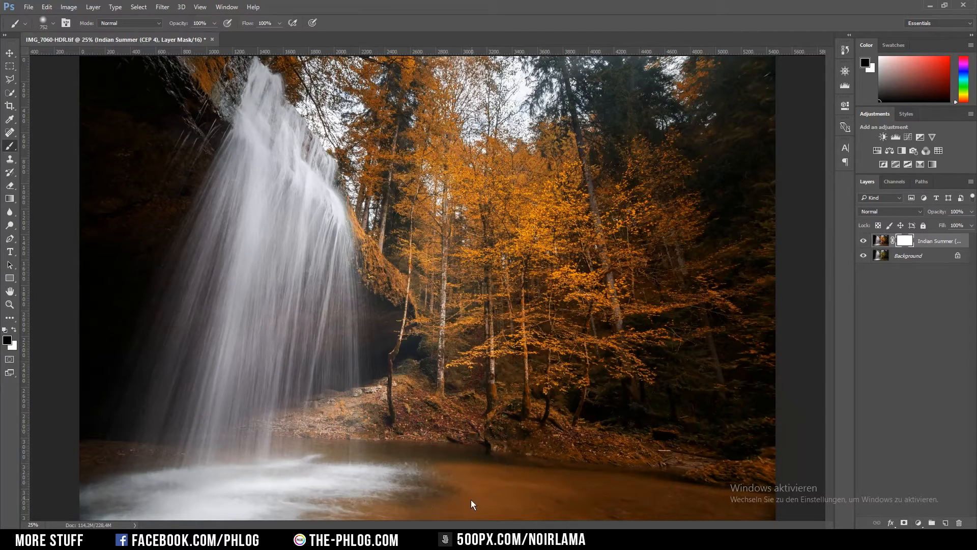
drag(536, 499, 527, 498)
mouse_move(406, 473)
mouse_down()
mouse_move(592, 505)
mouse_move(353, 483)
mouse_move(676, 462)
mouse_up()
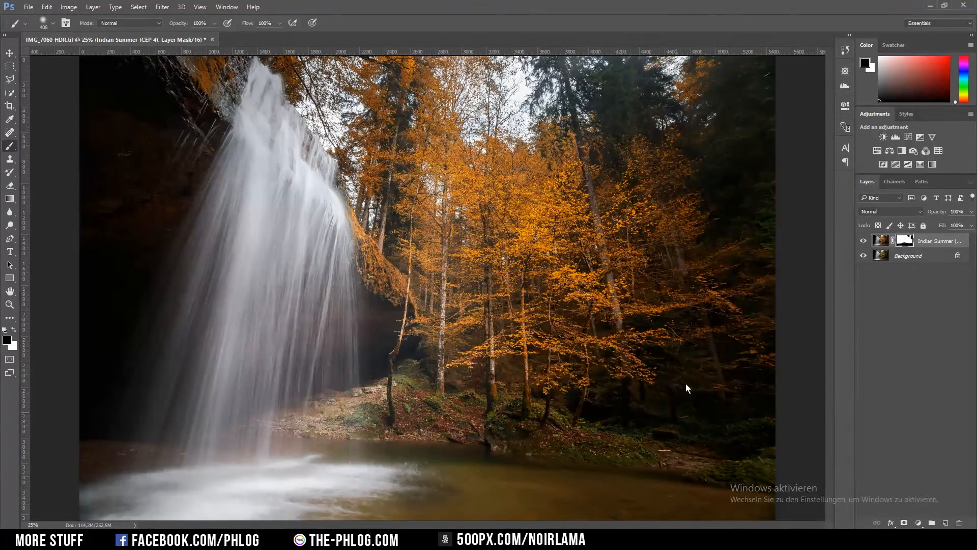
drag(342, 265, 81, 272)
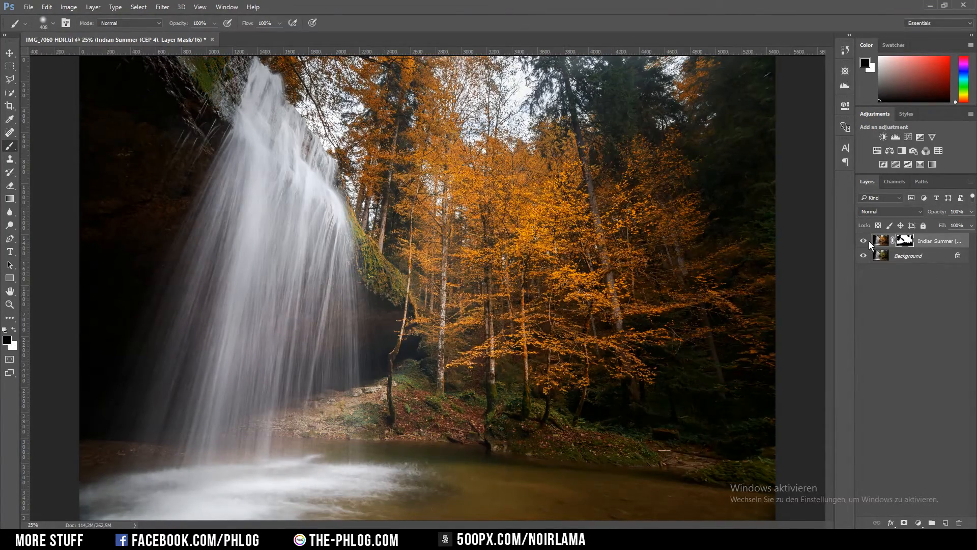
Step: Refine the Indian Summer mask by painting black around the slim tree trunk beside the mossy rock
scroll(499, 383, up, 7)
scroll(499, 335, up, 3)
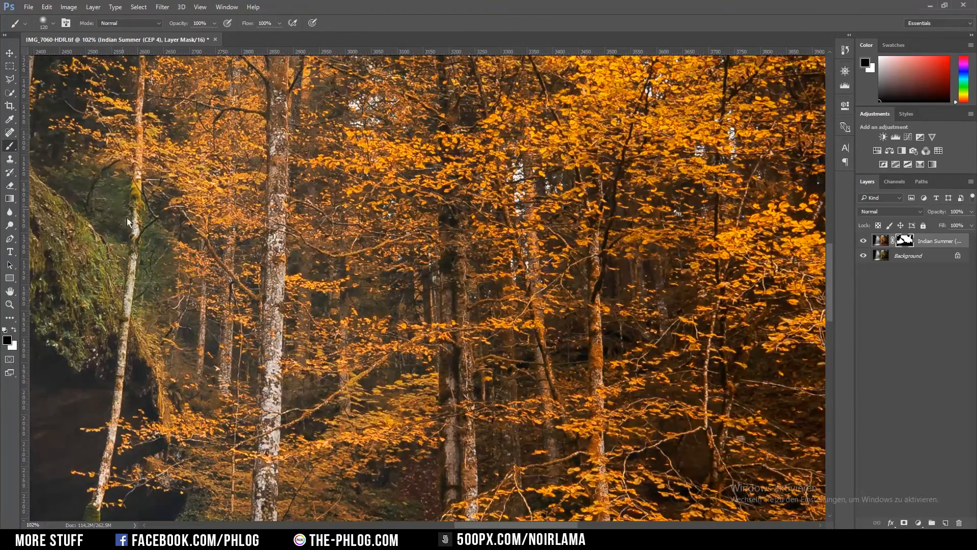
drag(128, 223, 351, 241)
click(381, 397)
key(z)
right_click(498, 367)
click(526, 374)
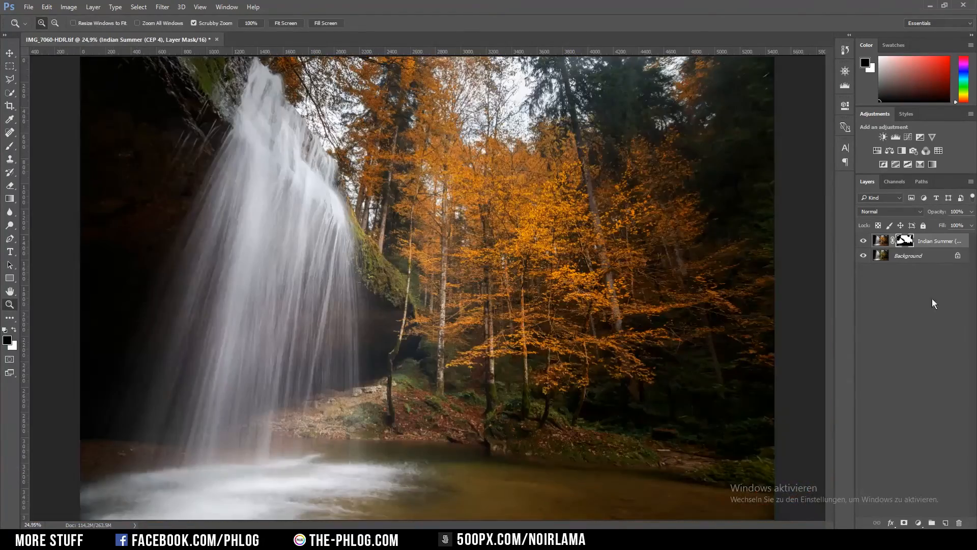
Step: Apply the Indian Summer filter of Color Efex Pro 4 to the masked layer's image with method 1 and increased Enhance Foliage
click(879, 245)
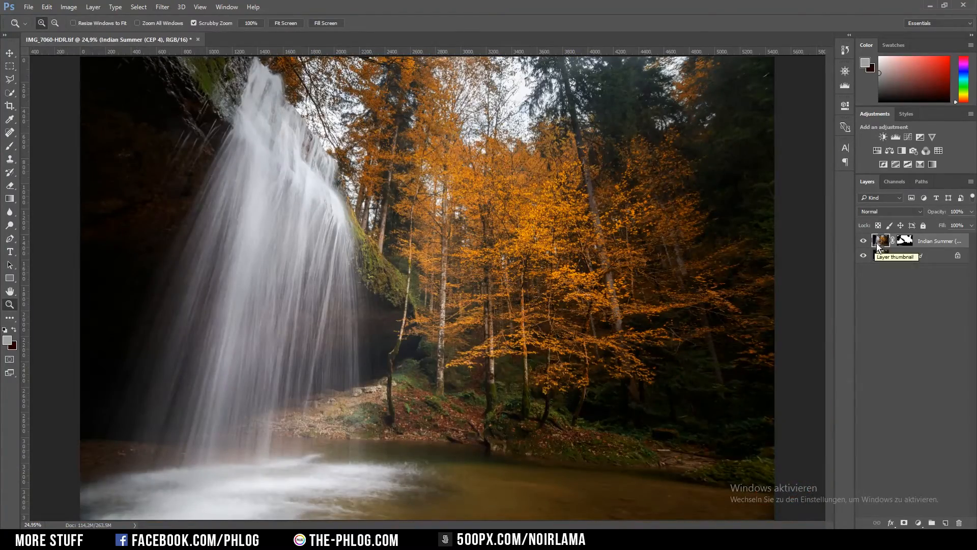
click(173, 7)
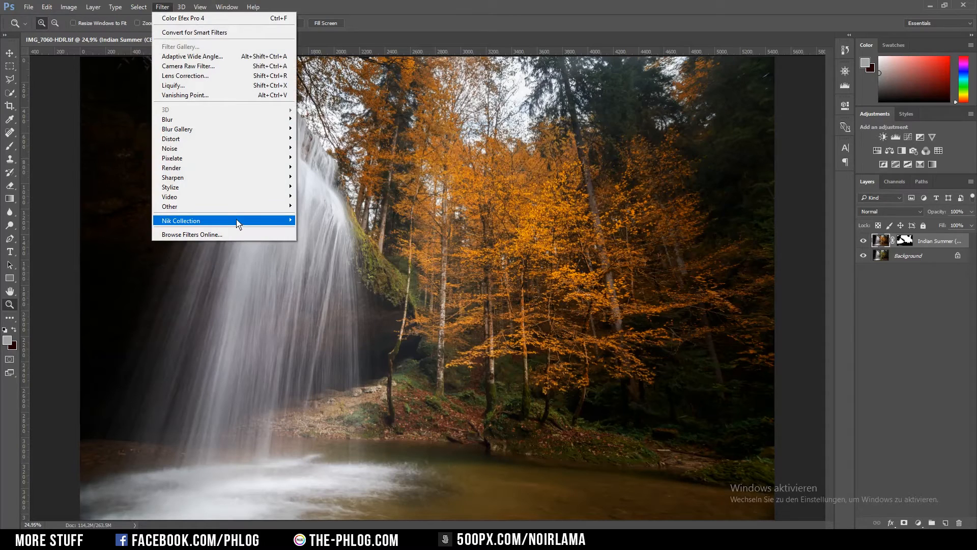
mouse_move(236, 220)
click(331, 230)
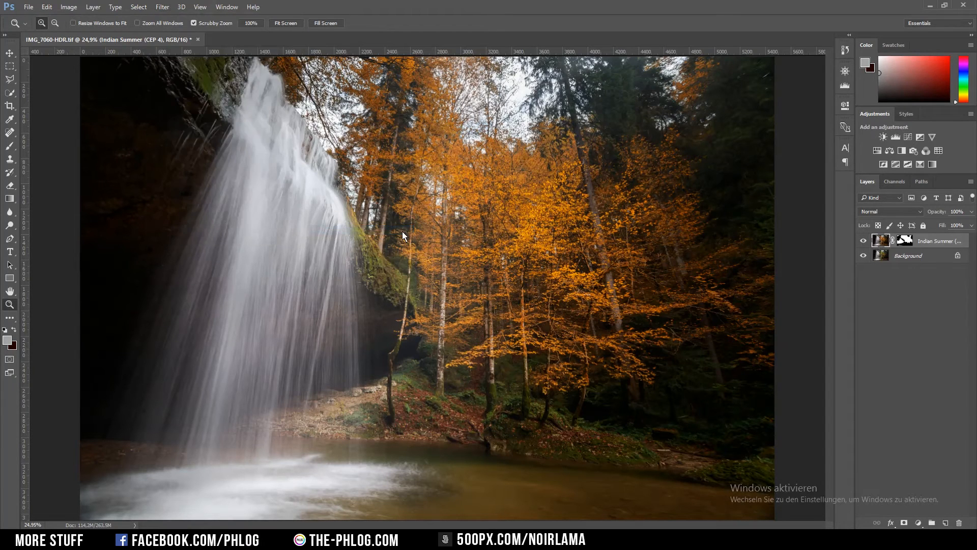
click(855, 136)
click(851, 148)
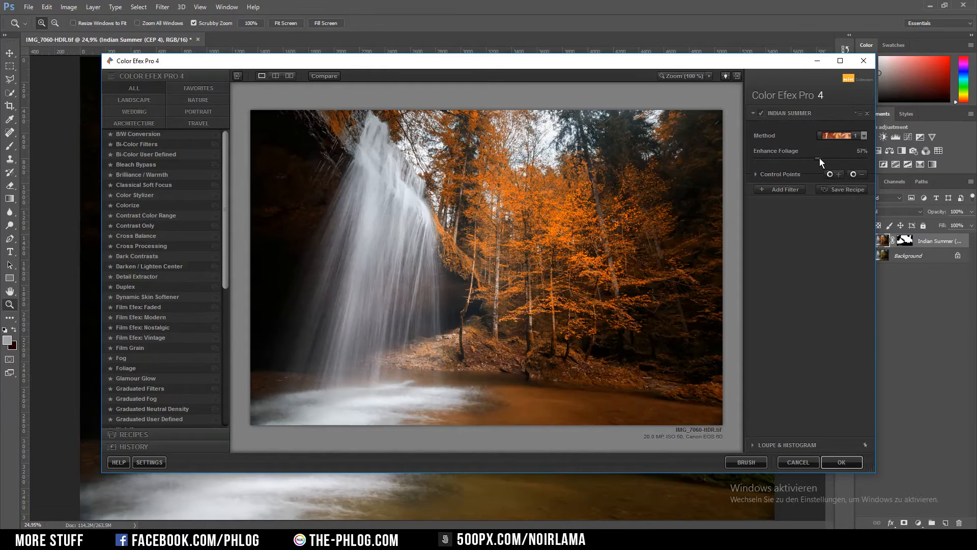
click(823, 459)
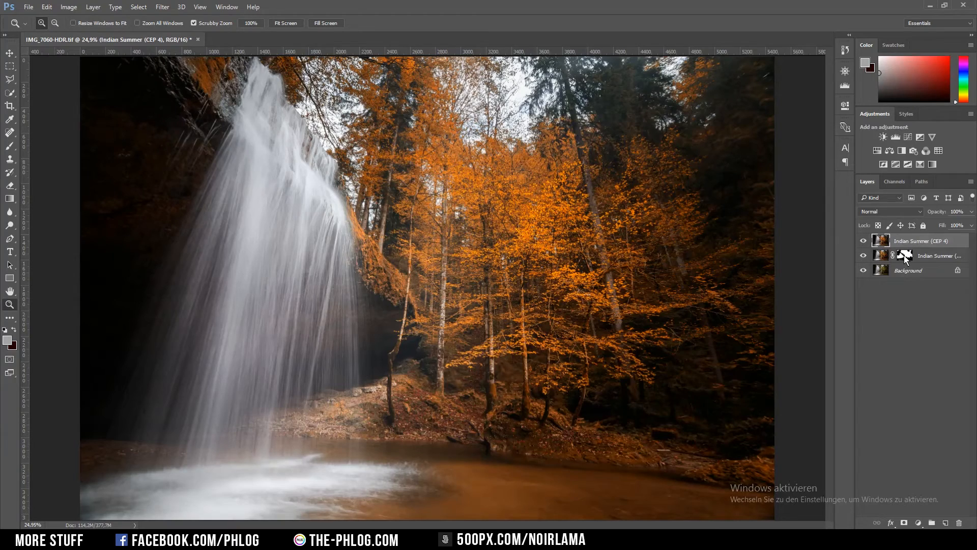
Step: Mask the upper Indian Summer layer with the selection loaded from the lower layer's mask, and ready the Brush with default colours
ctrl+click(904, 255)
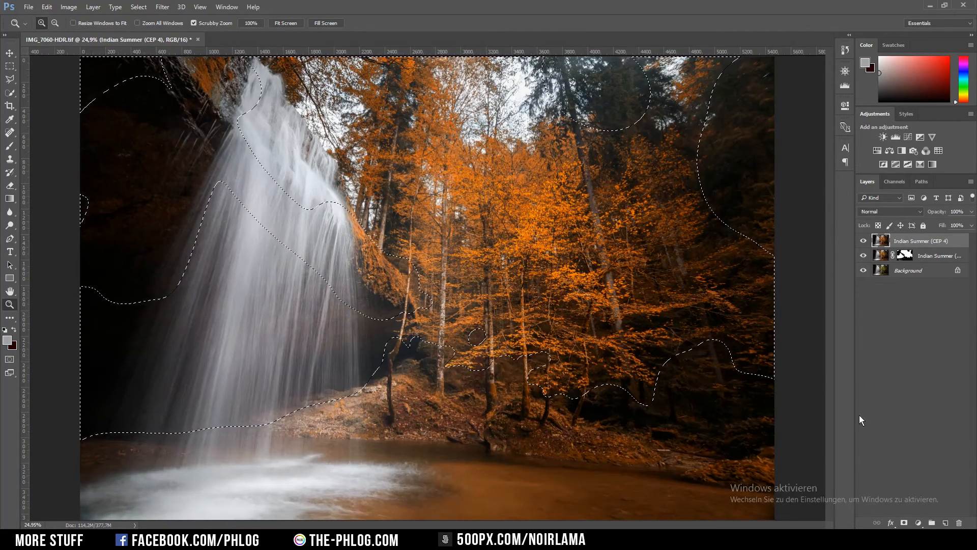
click(905, 523)
key(d)
key(b)
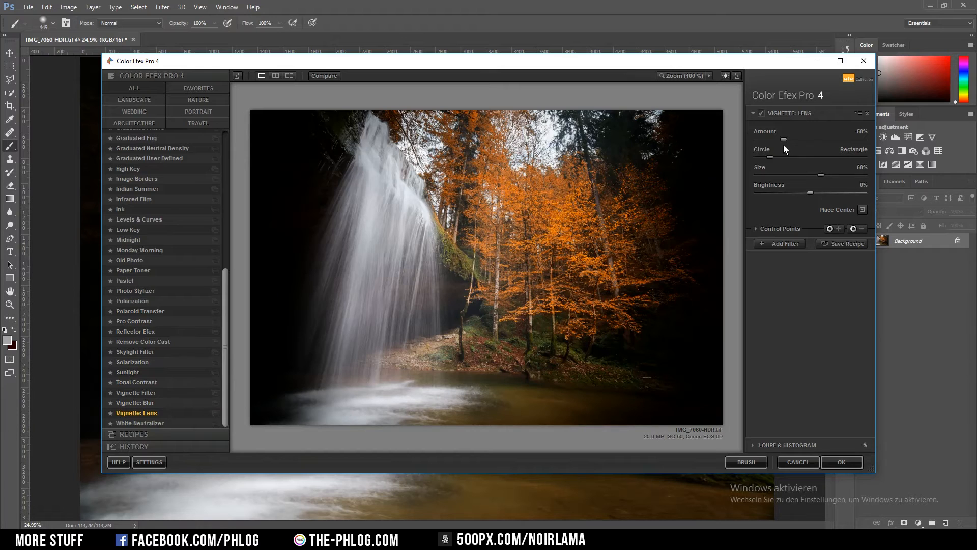
Step: Apply Color Efex Pro 4's Vignette: Lens filter with a weaker Amount and the Polarization filter with increased Strength
drag(784, 140, 808, 140)
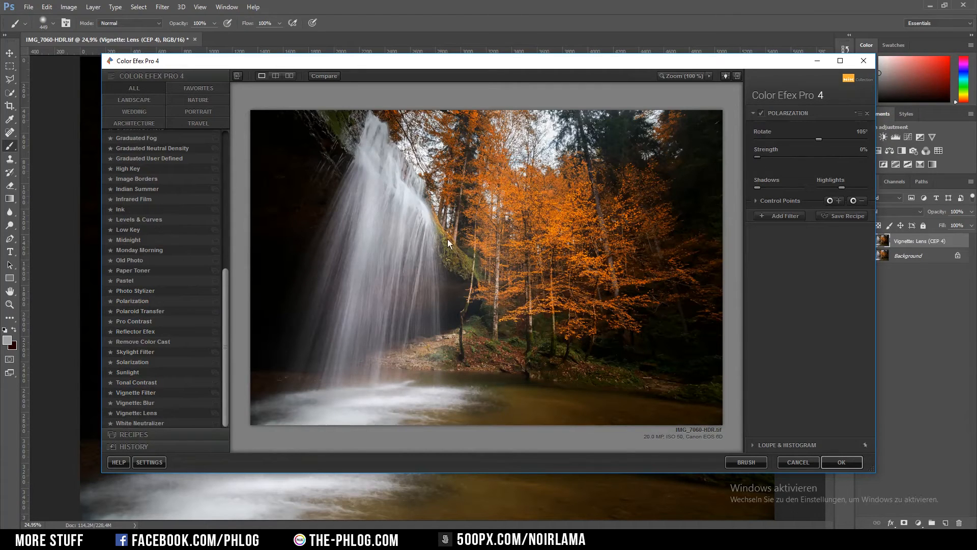
drag(758, 156, 858, 155)
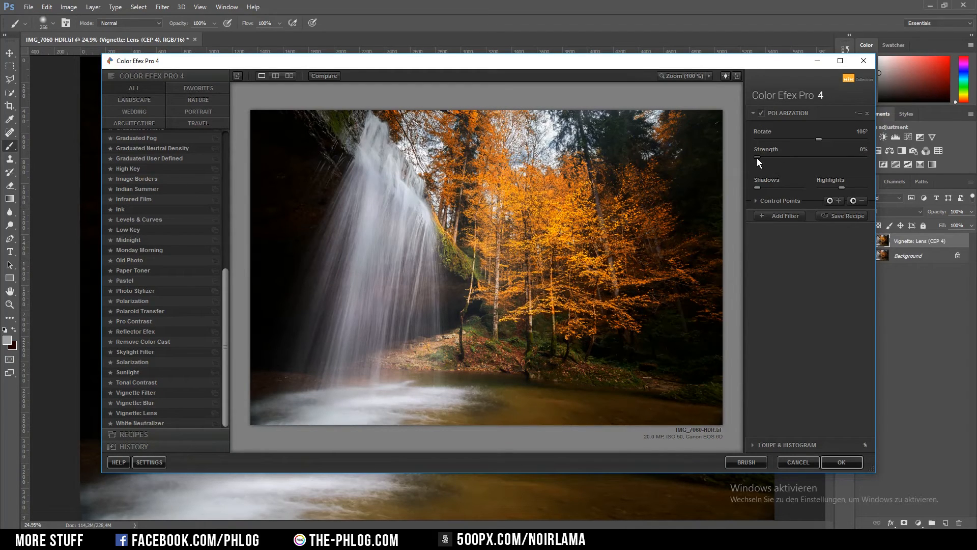
drag(794, 160, 799, 159)
click(841, 461)
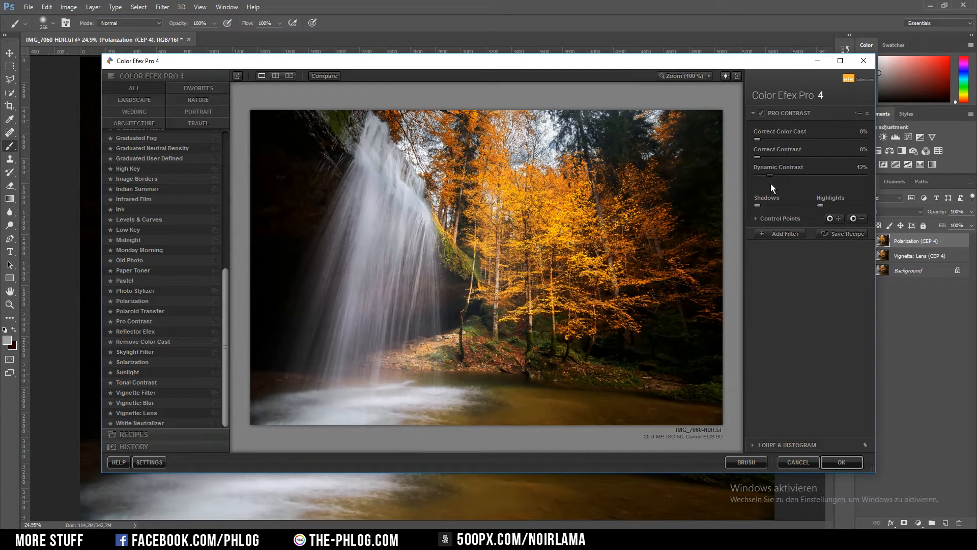
Step: Try the Pro Contrast filter, and apply Classical Soft Focus with Soft Focus method 3 and Strength 54%
click(832, 456)
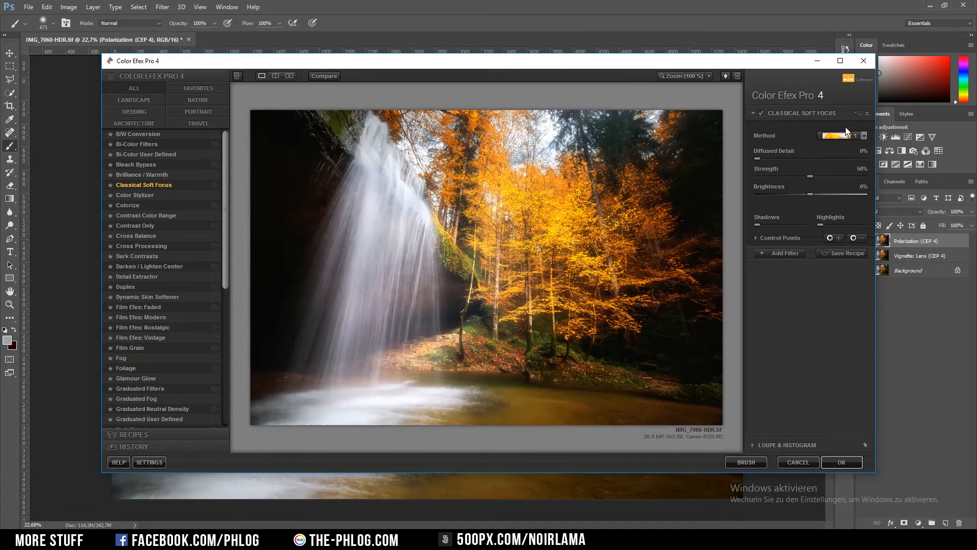
click(851, 136)
click(844, 173)
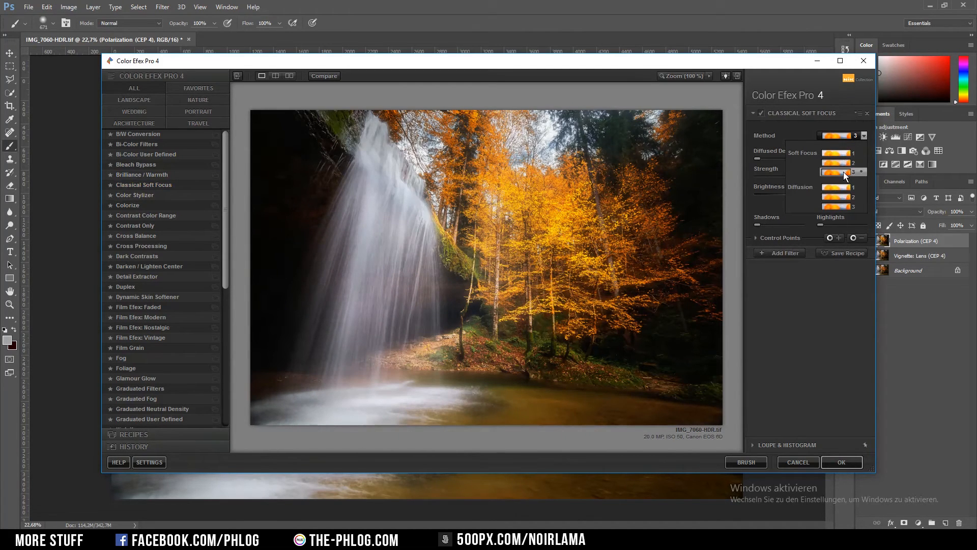
click(844, 176)
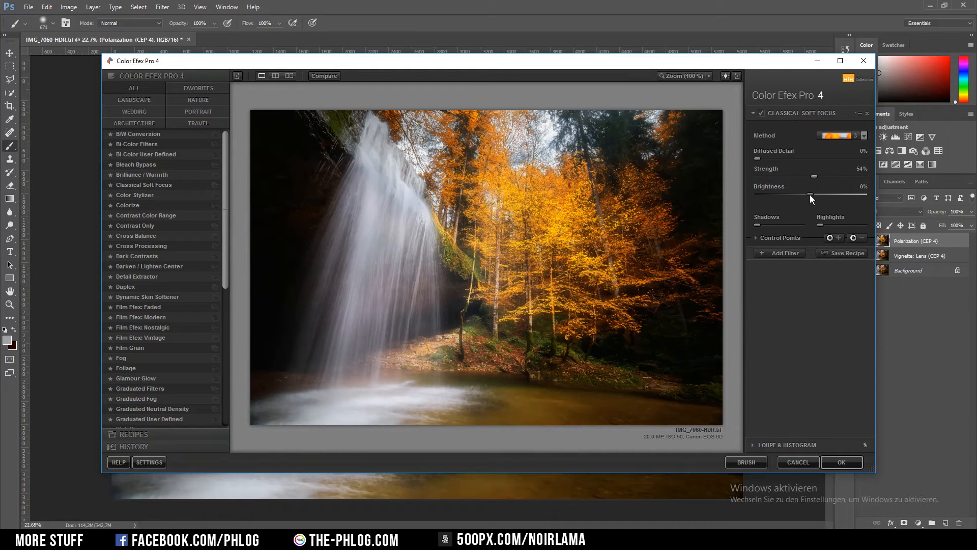
click(842, 458)
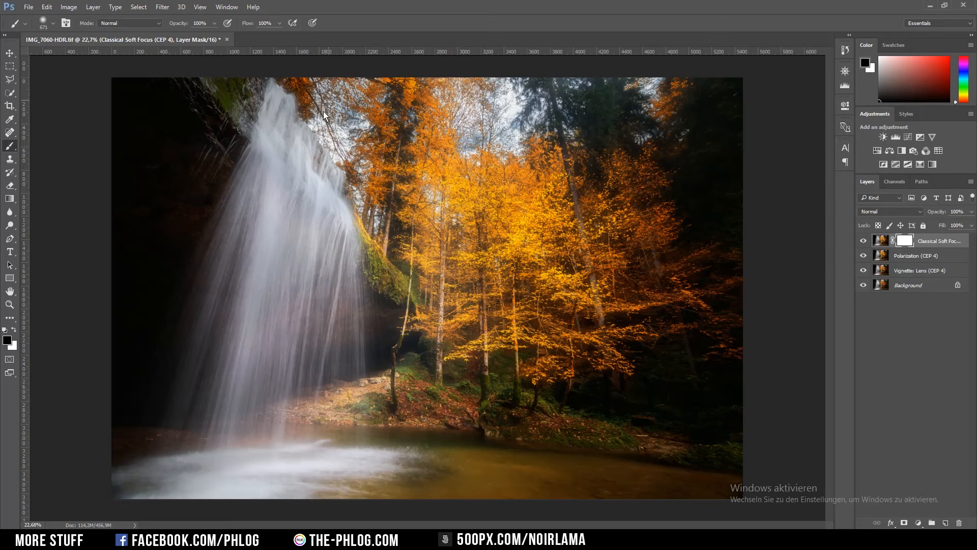
Step: Paint black on the Classical Soft Focus mask over the forest floor and dark cave, and compare with the layer hidden
drag(447, 295, 426, 294)
right_click(455, 408)
drag(439, 409, 442, 408)
drag(652, 411, 458, 408)
drag(174, 418, 173, 128)
click(864, 240)
click(864, 240)
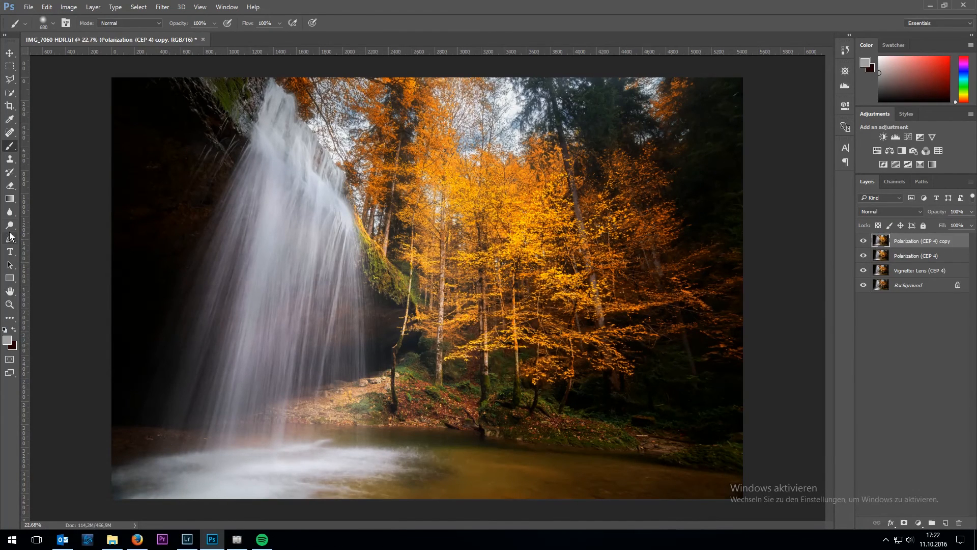
Step: Brighten the waterfall on the Polarization copy layer using a large soft Dodge brush with range Midtones and exposure 50%
key(o)
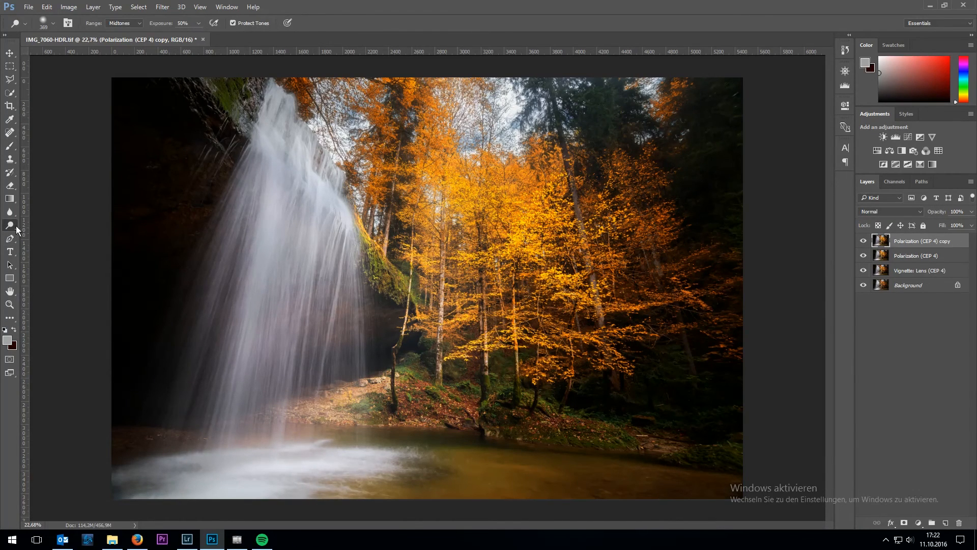
drag(249, 285, 259, 289)
right_click(6, 226)
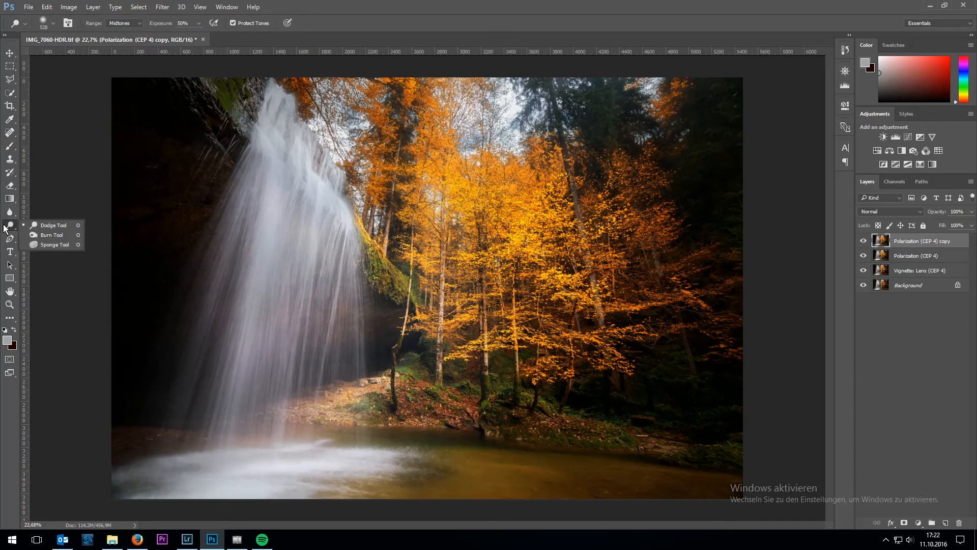
click(60, 227)
drag(267, 290, 271, 290)
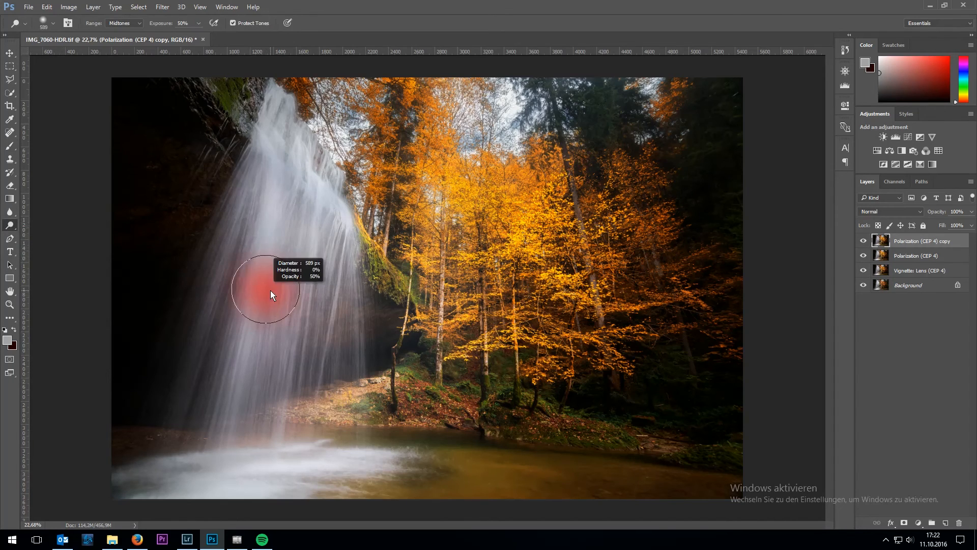
mouse_move(236, 274)
mouse_down()
mouse_move(193, 417)
mouse_move(239, 255)
mouse_move(318, 159)
mouse_move(340, 238)
mouse_up()
Step: Soften the waterfall's streaks using the Blur tool with a large soft brush at 50% strength
click(10, 211)
drag(236, 293, 270, 295)
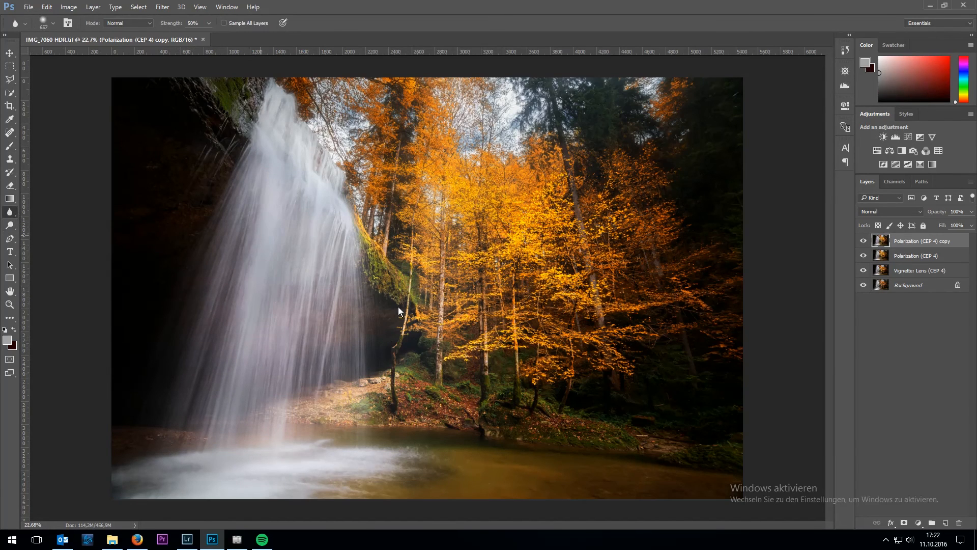
click(9, 214)
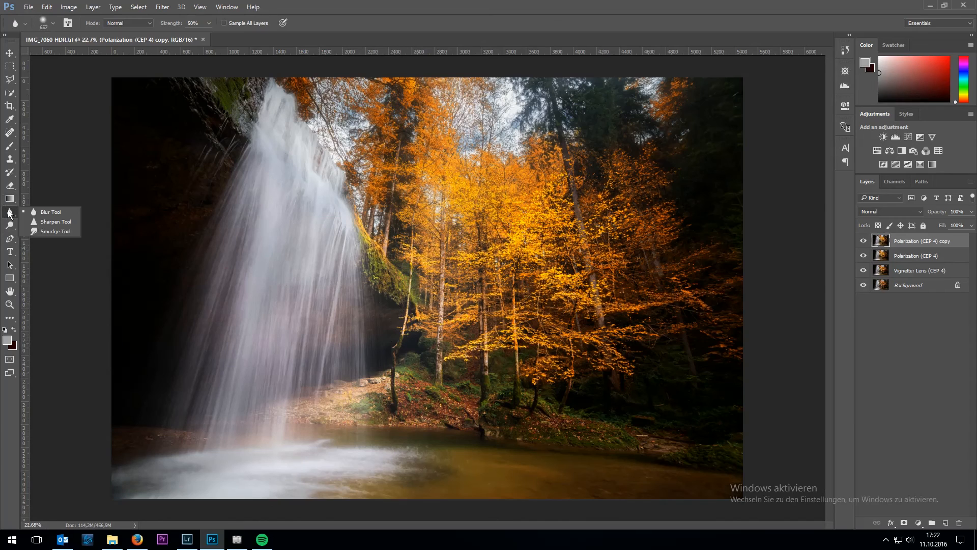
click(59, 211)
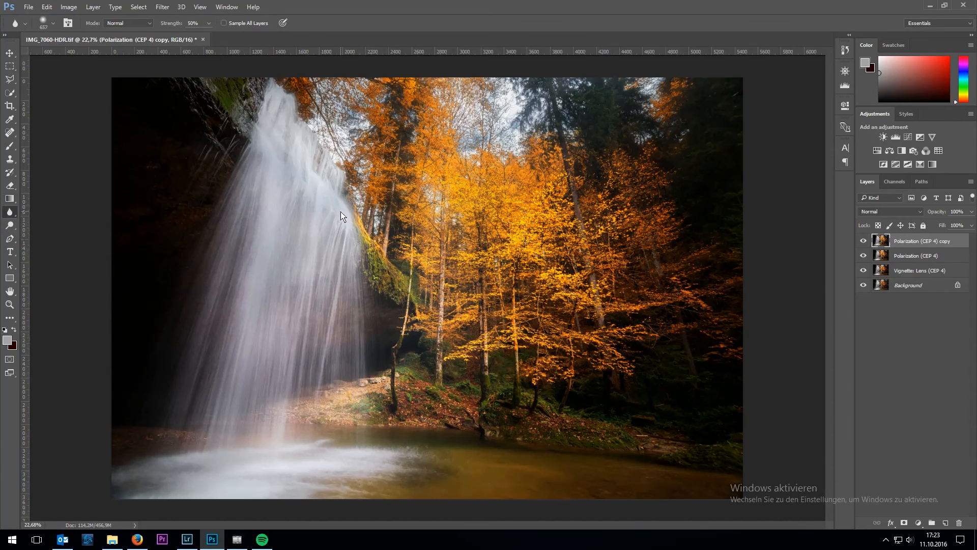